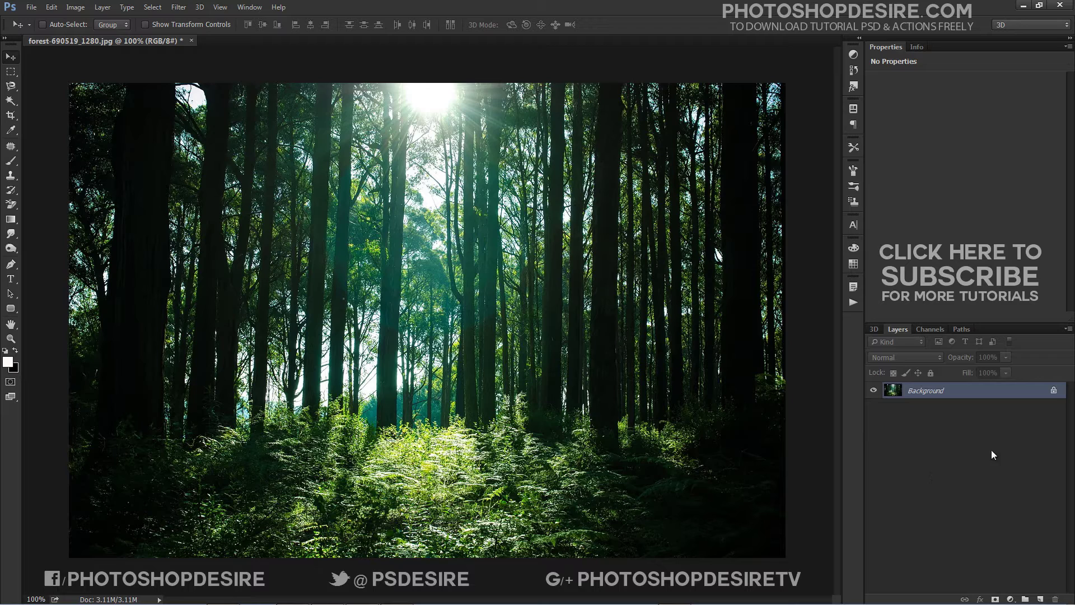
Step: Load the Blue channel's bright areas as a selection, then return to the RGB composite
{"action": "left_click", "coordinate": [930, 330]}
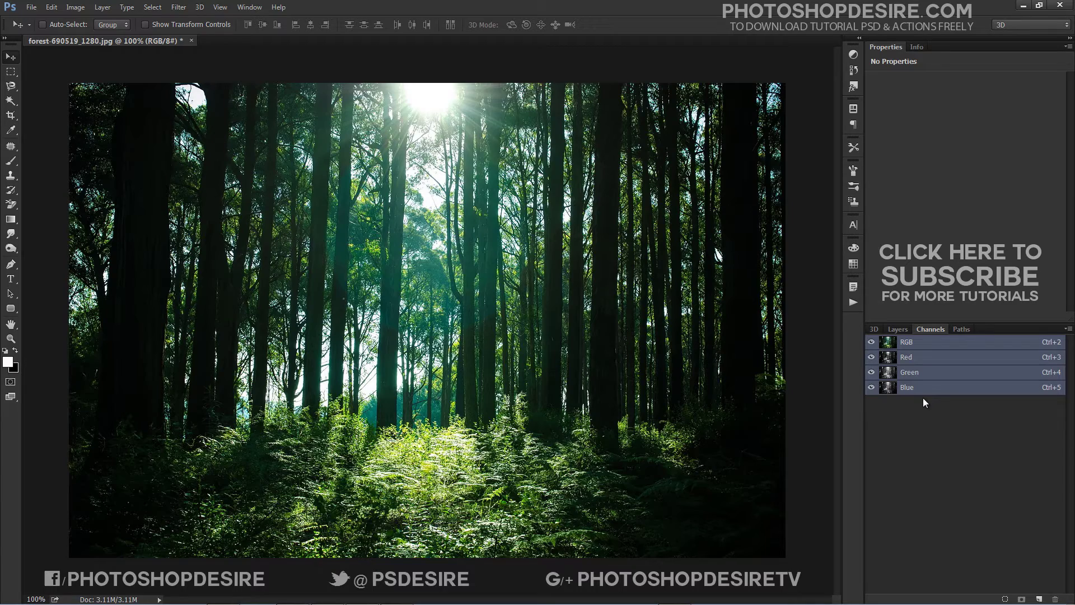
{"action": "left_click", "coordinate": [919, 388]}
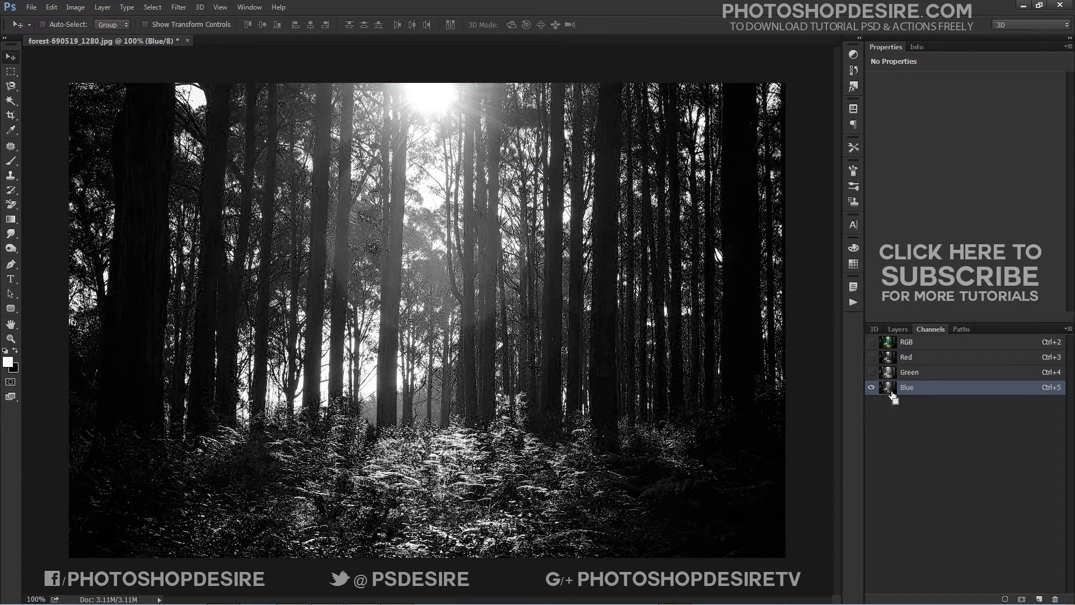
{"action": "left_click", "coordinate": [894, 398], "text": "ctrl"}
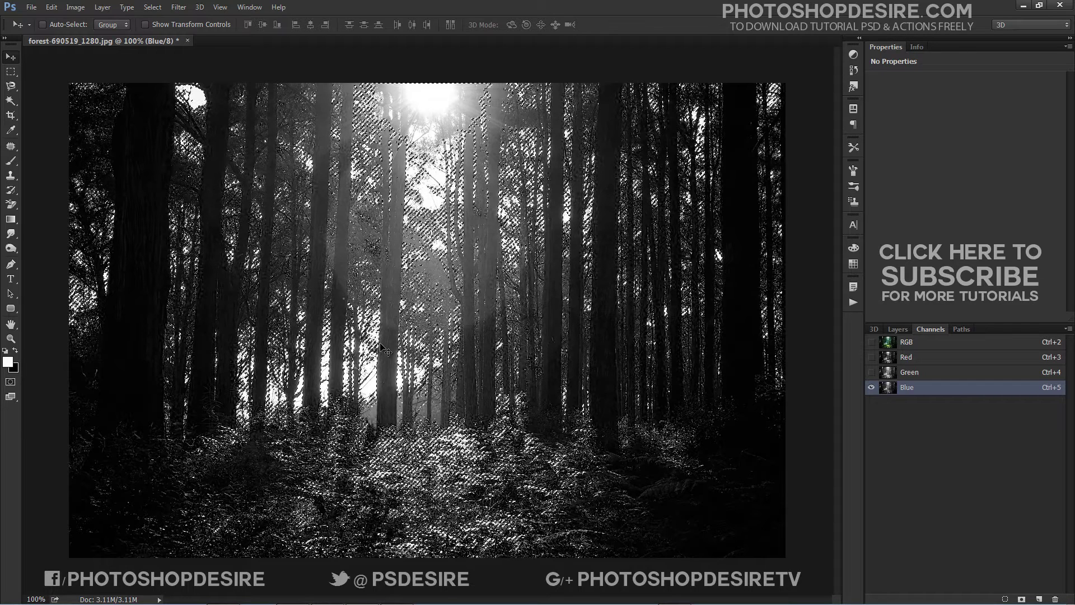
{"action": "left_click", "coordinate": [902, 342]}
Step: Add a new layer and fill the selection with a near-white colour sampled from the sky
{"action": "left_click", "coordinate": [897, 329]}
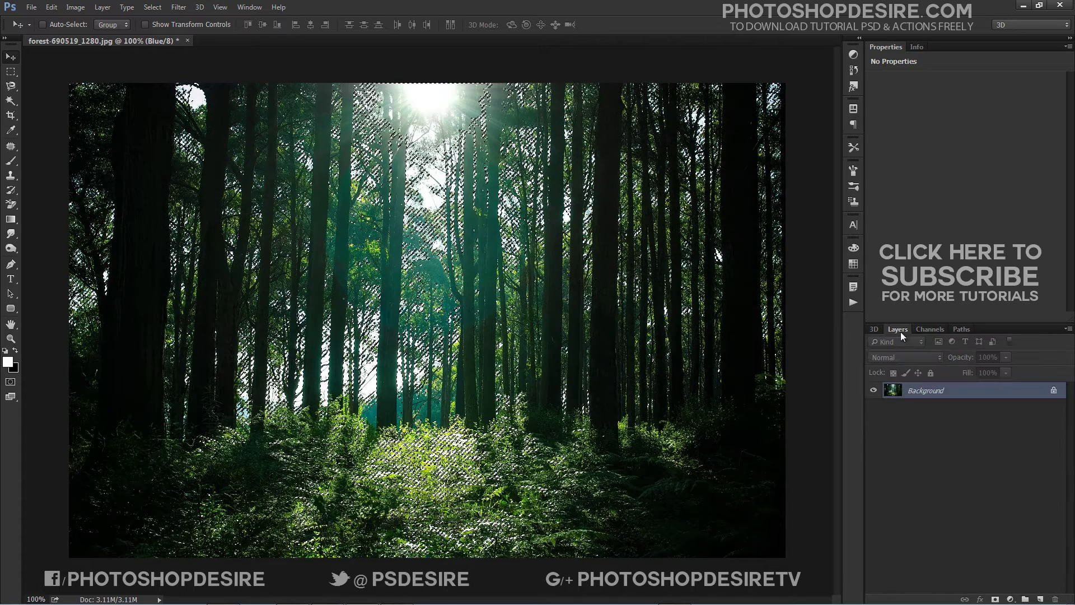
{"action": "left_click", "coordinate": [1041, 600]}
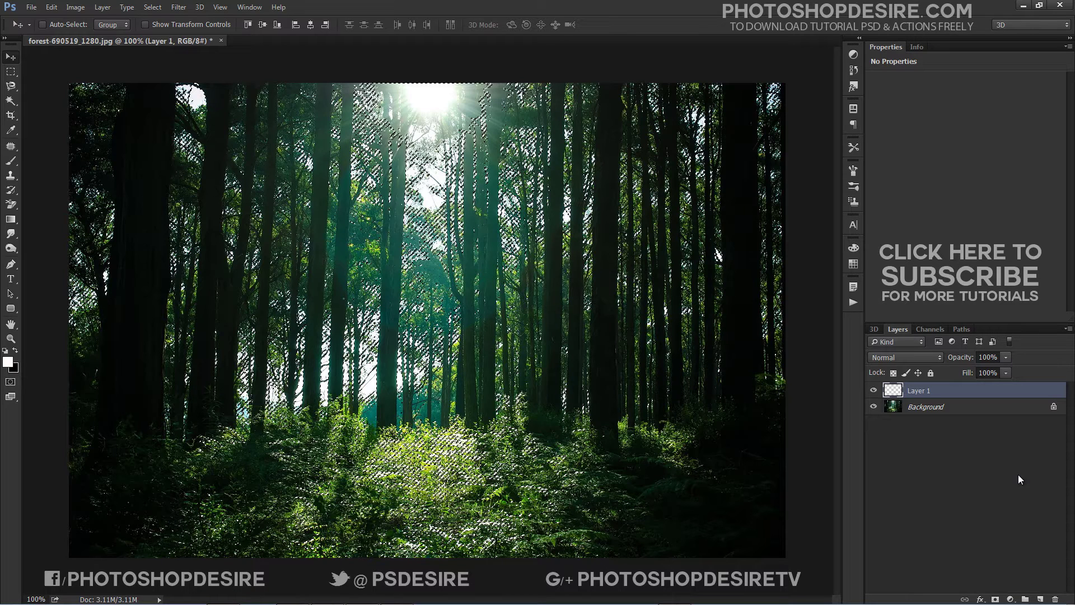
{"action": "left_click", "coordinate": [52, 9]}
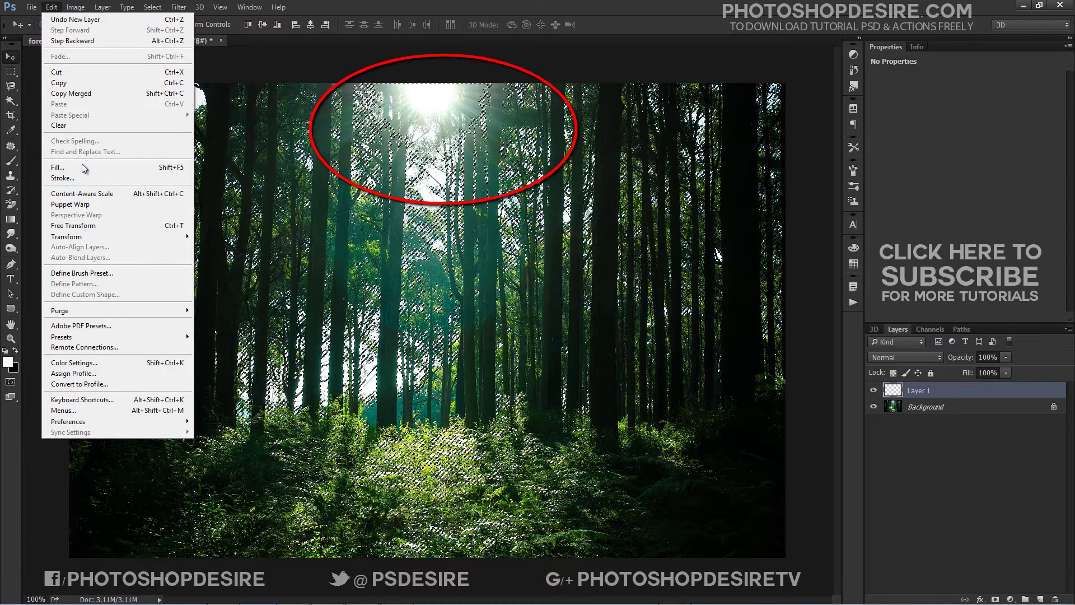
{"action": "left_click", "coordinate": [82, 168]}
{"action": "left_click", "coordinate": [829, 105]}
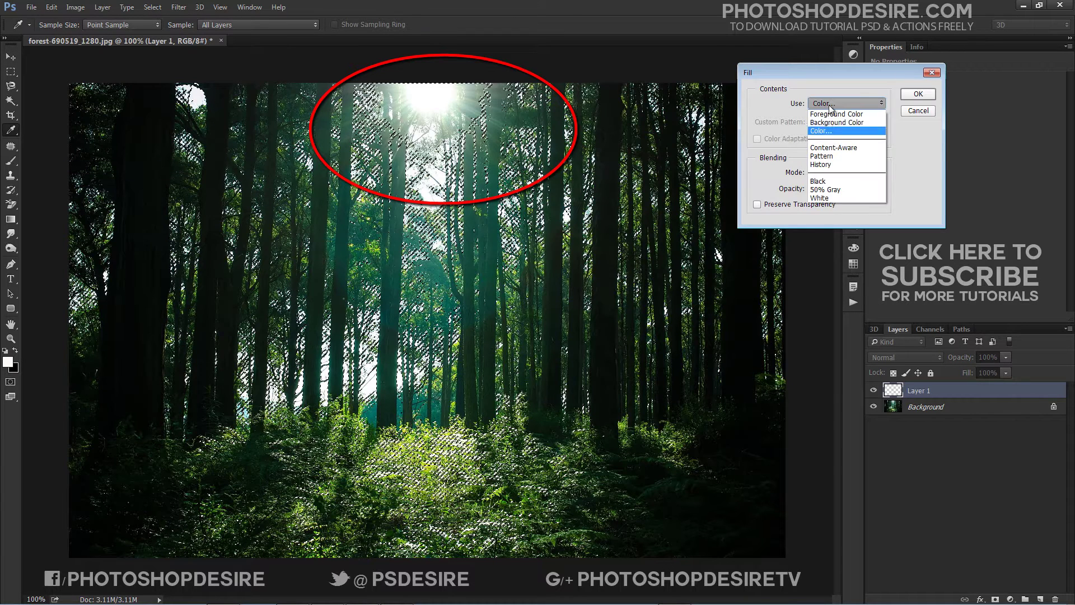
{"action": "left_click", "coordinate": [832, 135]}
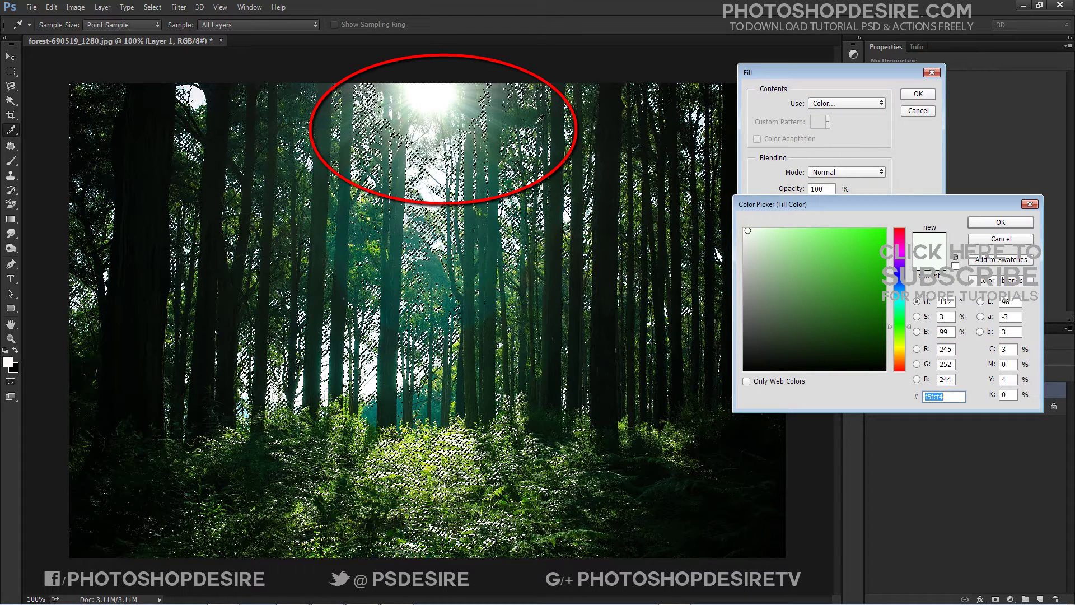
{"action": "left_click", "coordinate": [425, 104]}
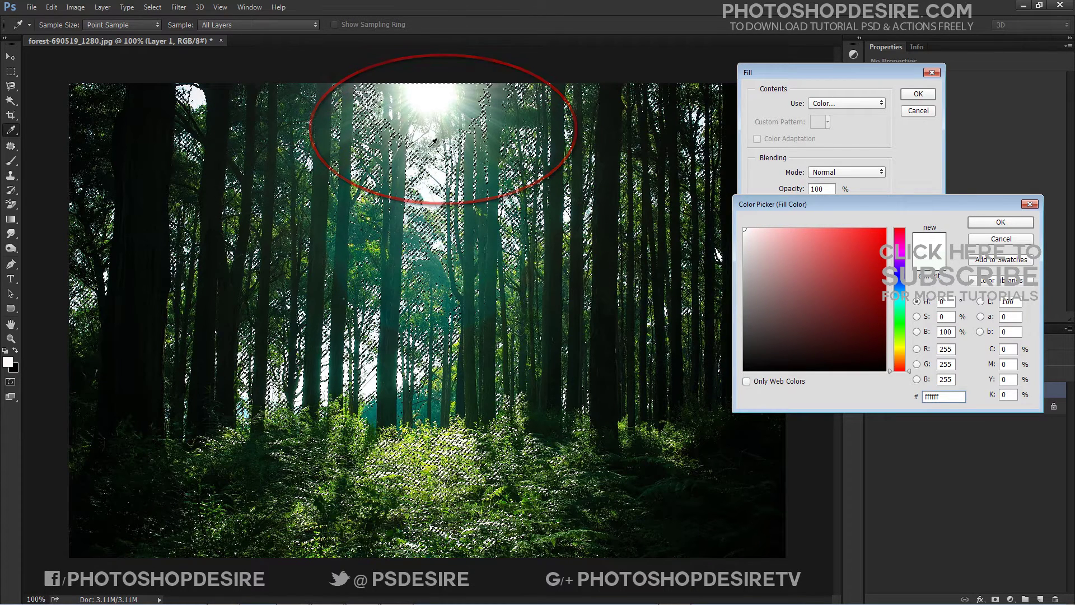
{"action": "left_click", "coordinate": [425, 113]}
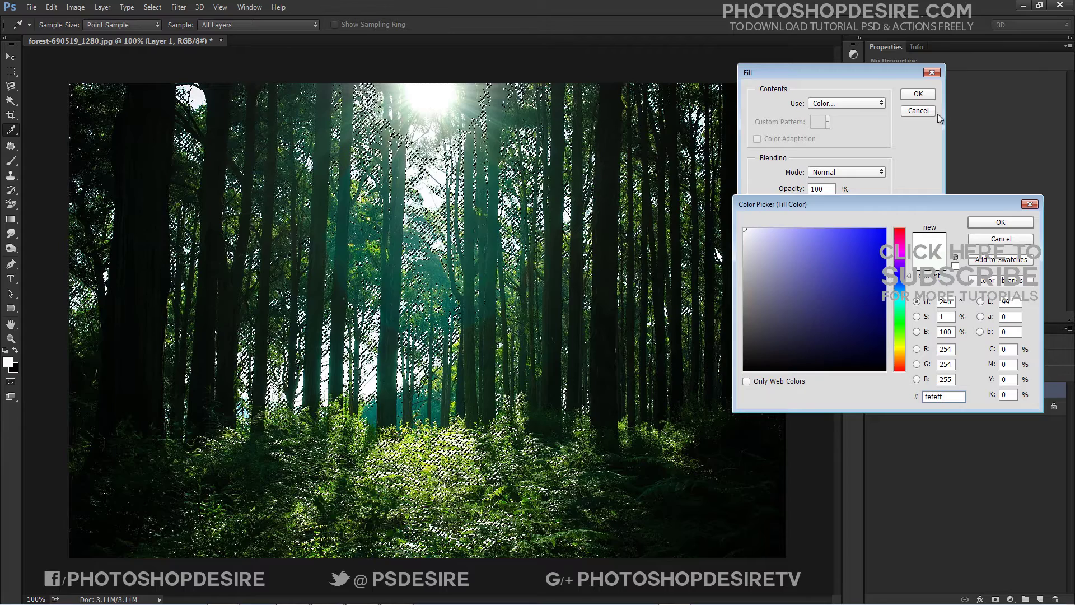
{"action": "left_click", "coordinate": [1001, 222]}
{"action": "left_click", "coordinate": [918, 93]}
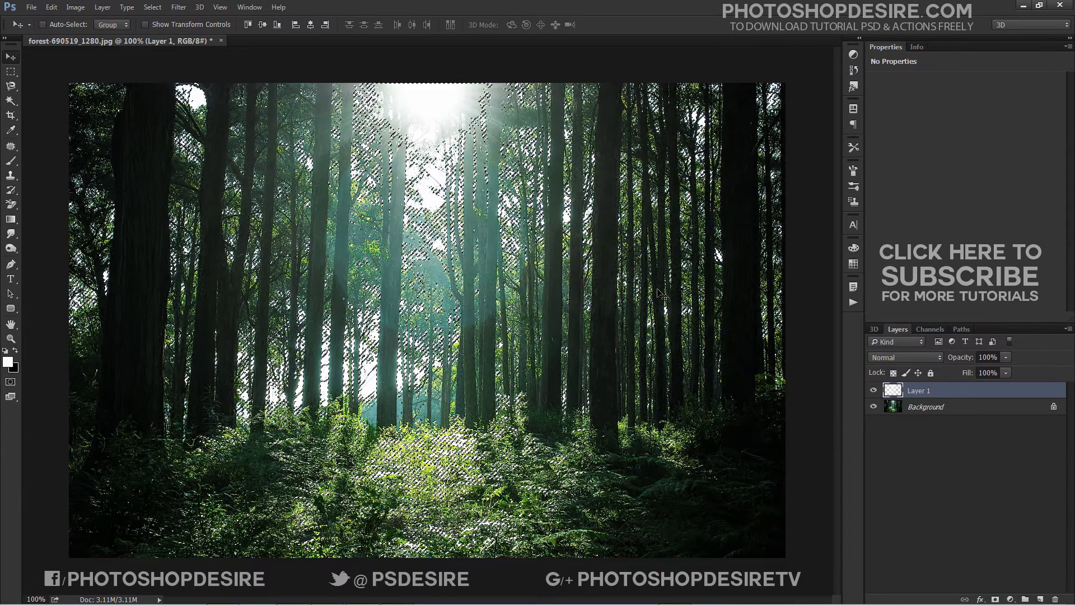
Step: Deselect and convert Layer 1 into a smart object
{"action": "left_click", "coordinate": [152, 7]}
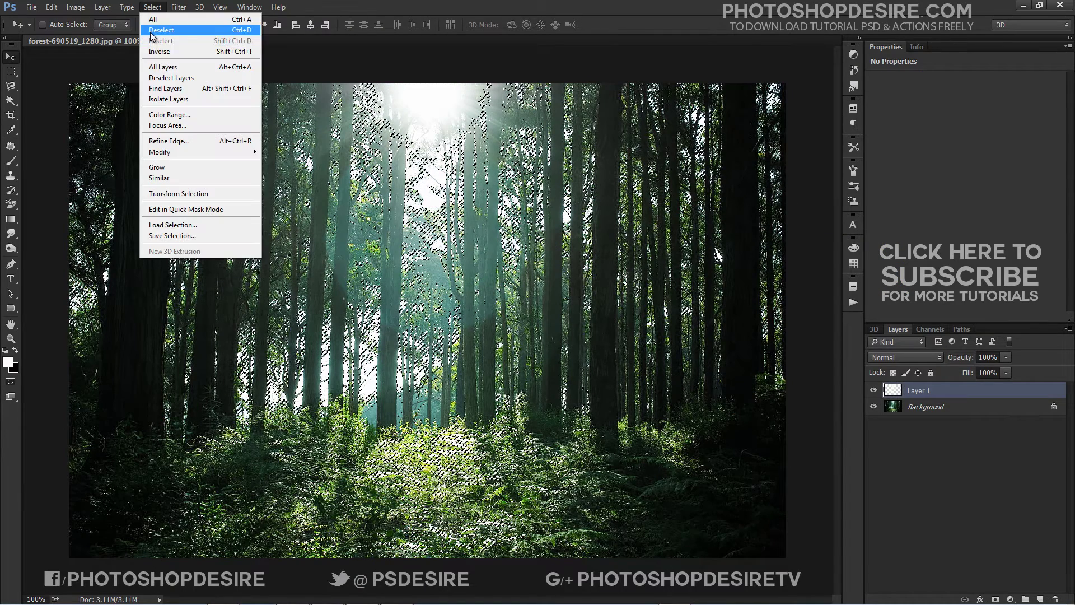
{"action": "left_click", "coordinate": [152, 30]}
{"action": "right_click", "coordinate": [917, 394]}
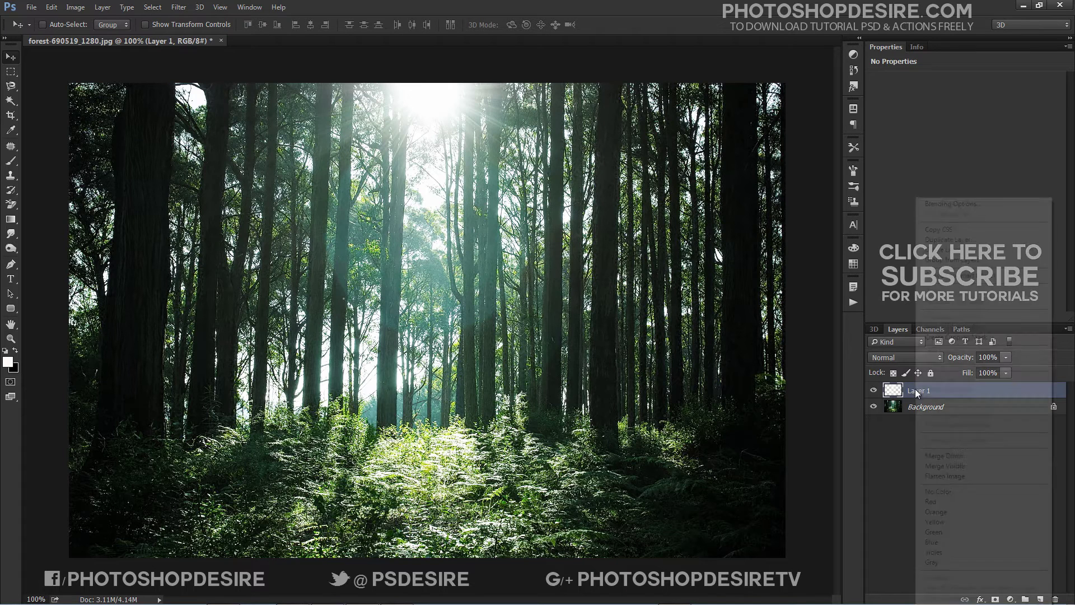
{"action": "left_click", "coordinate": [943, 277]}
Step: Rename the smart object SUNRAYS and compare the image with it hidden and shown
{"action": "double_click", "coordinate": [917, 392]}
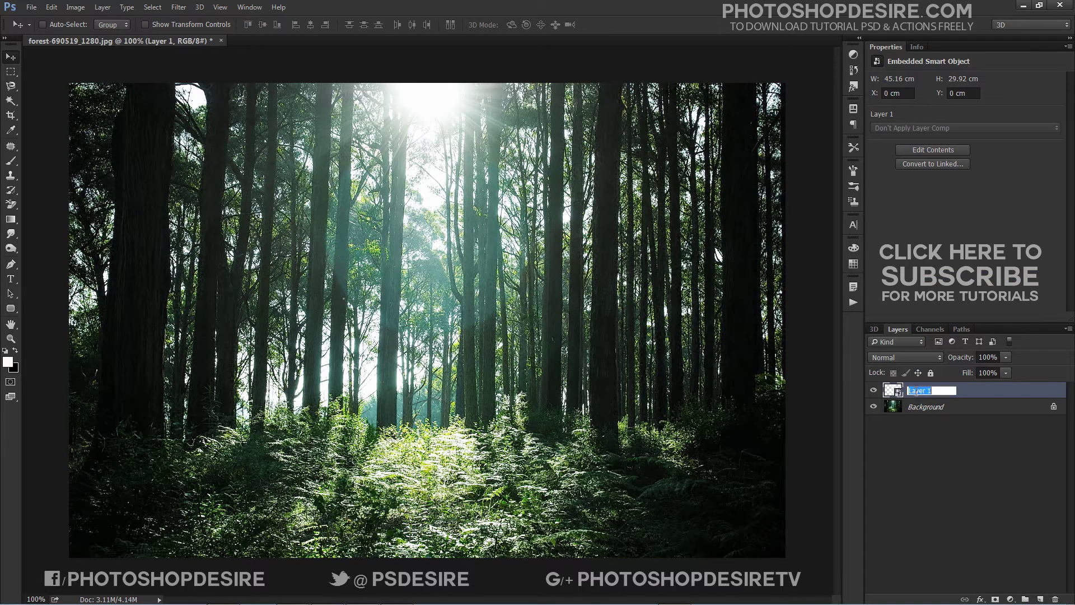
{"action": "type", "text": "SUNRAYS"}
{"action": "left_click", "coordinate": [937, 483]}
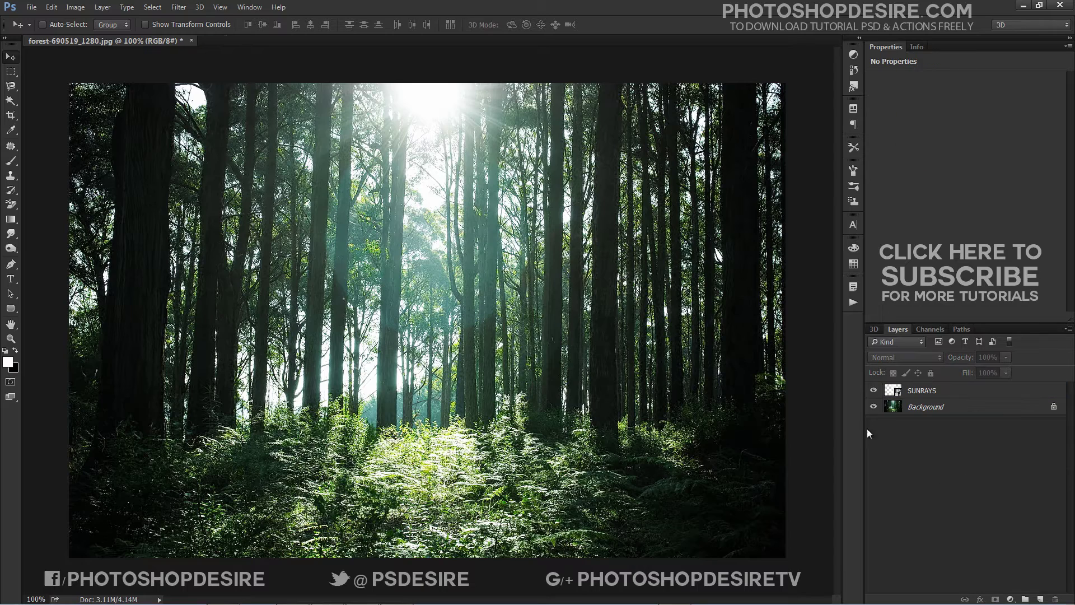
{"action": "left_click", "coordinate": [873, 391]}
{"action": "left_click", "coordinate": [932, 392]}
Step: Apply a zoom Radial Blur at Amount 100, centred at the top edge near the sun
{"action": "left_click", "coordinate": [151, 7]}
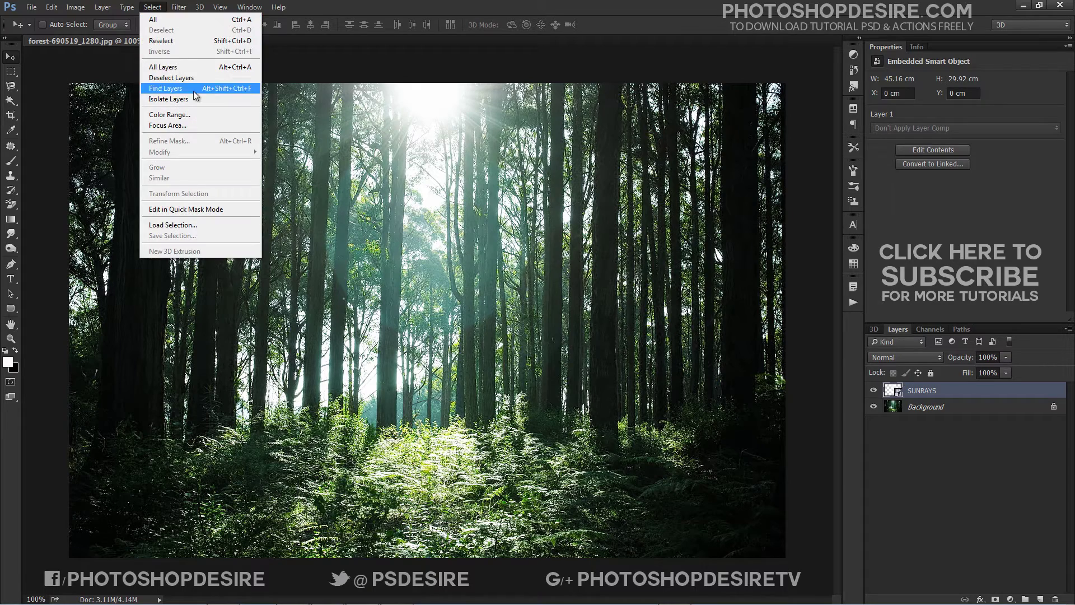
{"action": "mouse_move", "coordinate": [182, 121]}
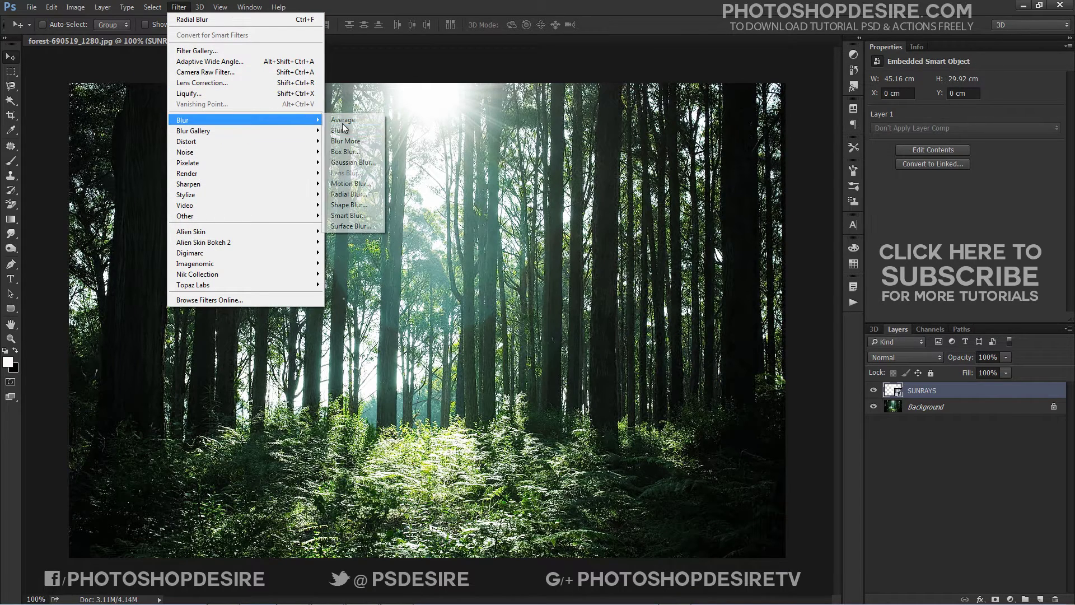
{"action": "left_click", "coordinate": [371, 195]}
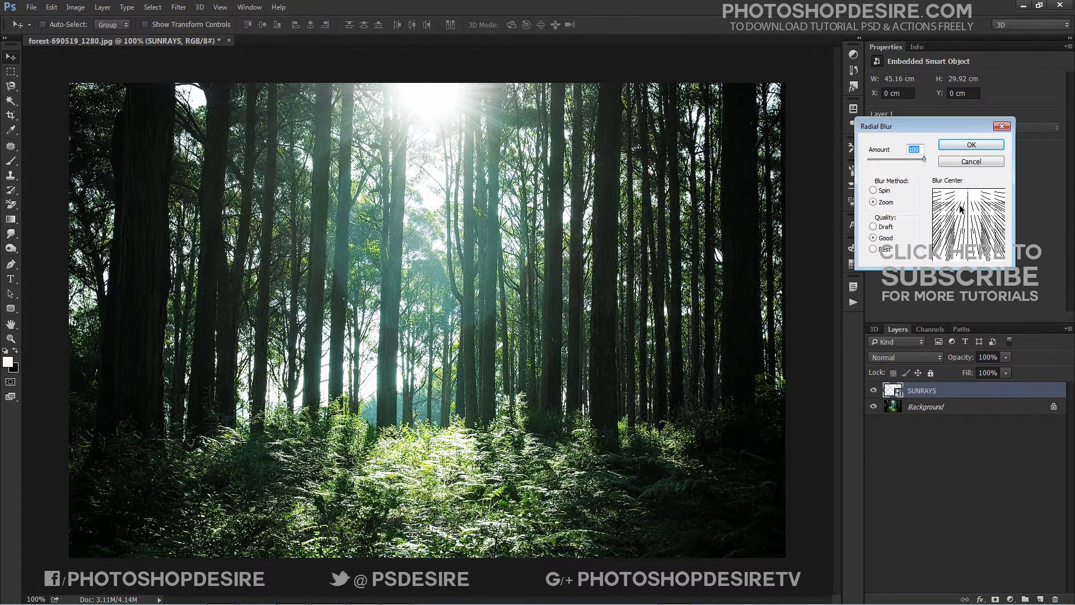
{"action": "left_click_drag", "start_coordinate": [960, 204], "coordinate": [970, 222]}
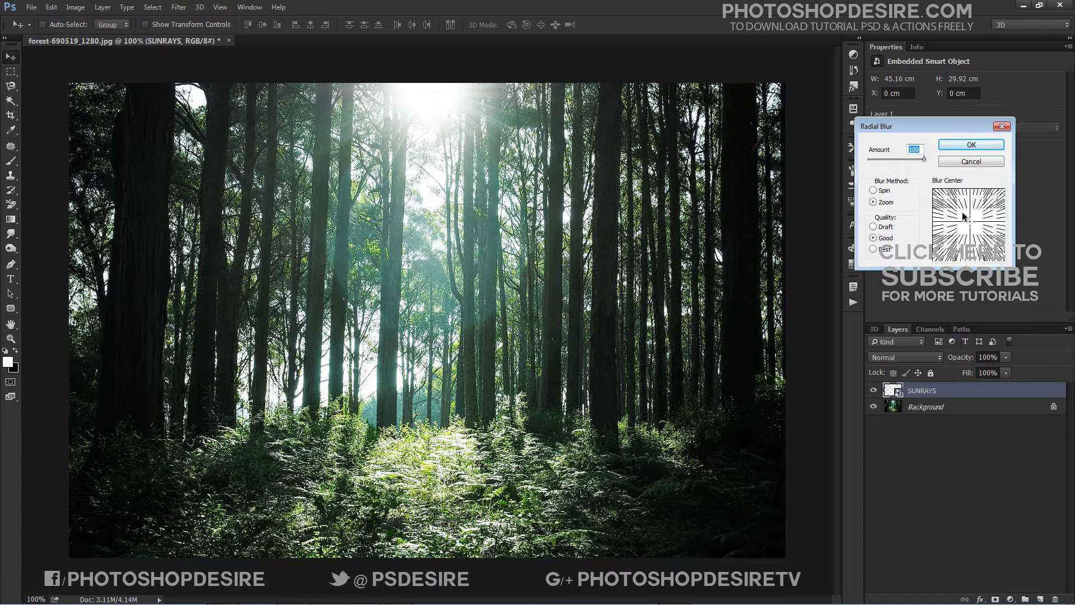
{"action": "left_click_drag", "start_coordinate": [960, 221], "coordinate": [964, 191]}
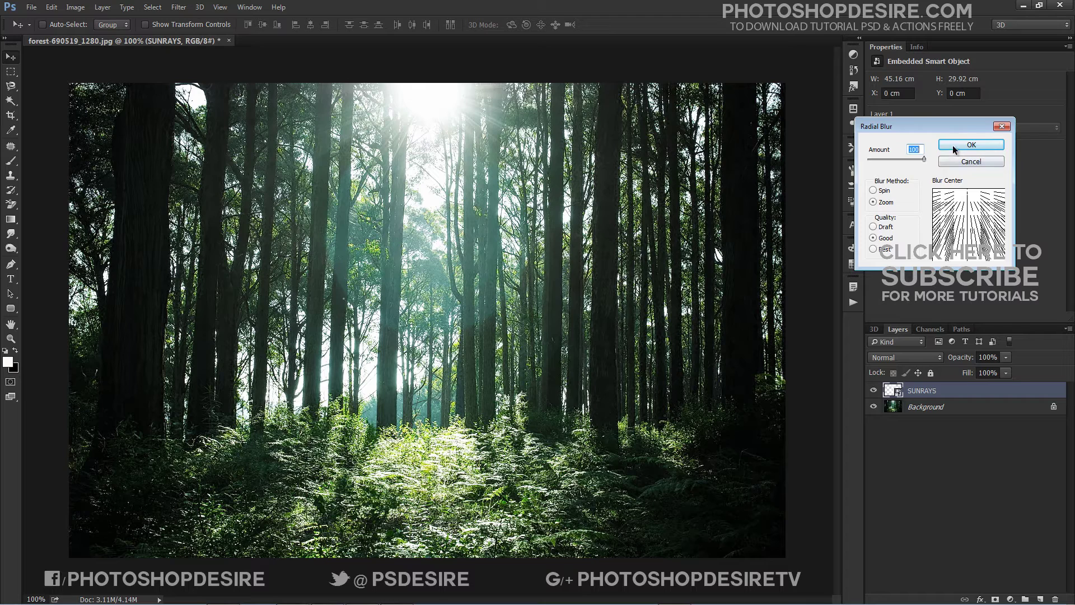
{"action": "mouse_move", "coordinate": [925, 159]}
{"action": "left_mouse_down"}
{"action": "mouse_move", "coordinate": [888, 165]}
{"action": "mouse_move", "coordinate": [942, 171]}
{"action": "left_mouse_up"}
{"action": "left_click", "coordinate": [873, 190]}
{"action": "left_click", "coordinate": [875, 204]}
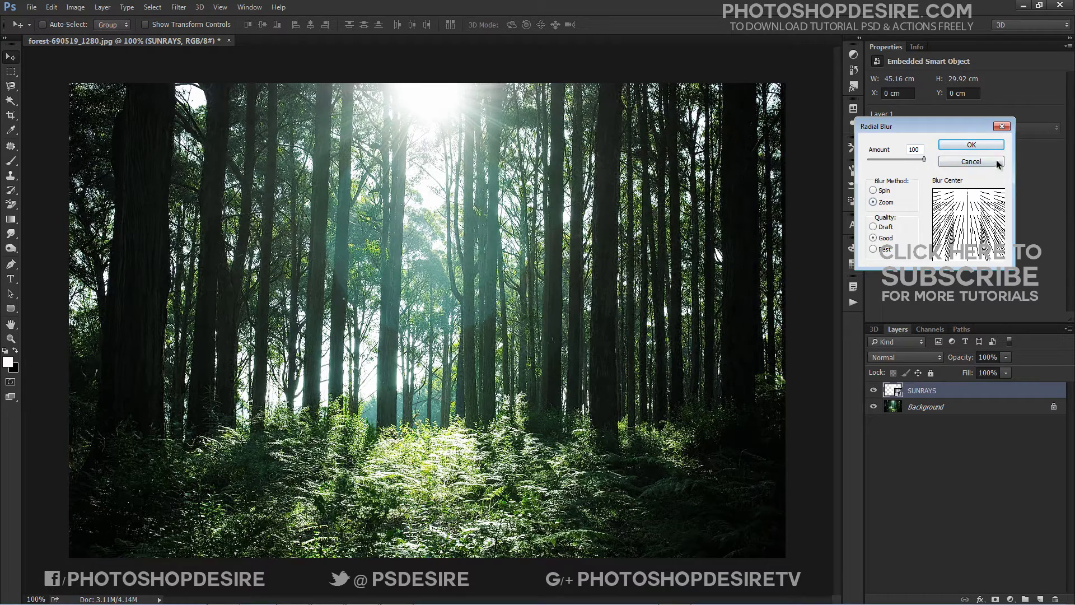
{"action": "left_click", "coordinate": [971, 144]}
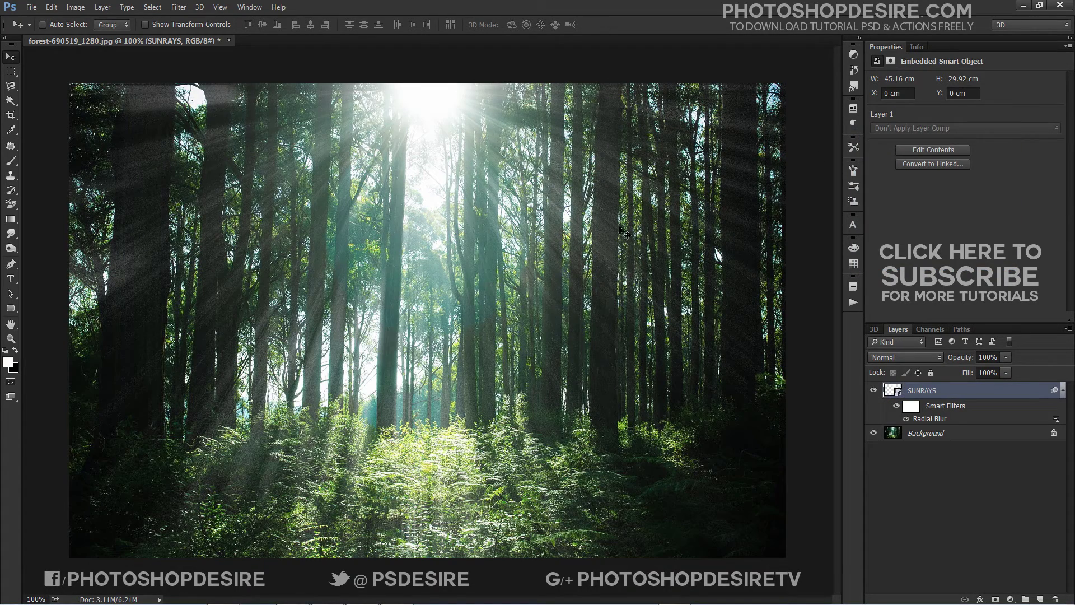
Step: Compare blend modes for SUNRAYS, trying Hard Light and then Overlay
{"action": "left_click", "coordinate": [874, 391]}
{"action": "left_click", "coordinate": [874, 391]}
{"action": "left_click", "coordinate": [873, 391]}
{"action": "left_click", "coordinate": [917, 361]}
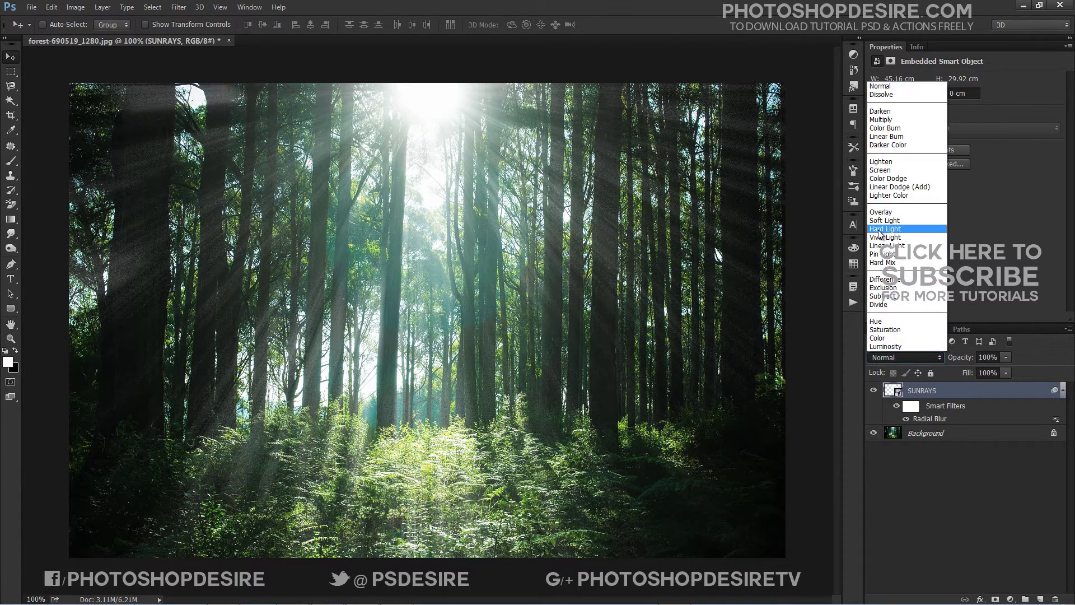
{"action": "left_click", "coordinate": [883, 235]}
{"action": "left_click", "coordinate": [904, 351]}
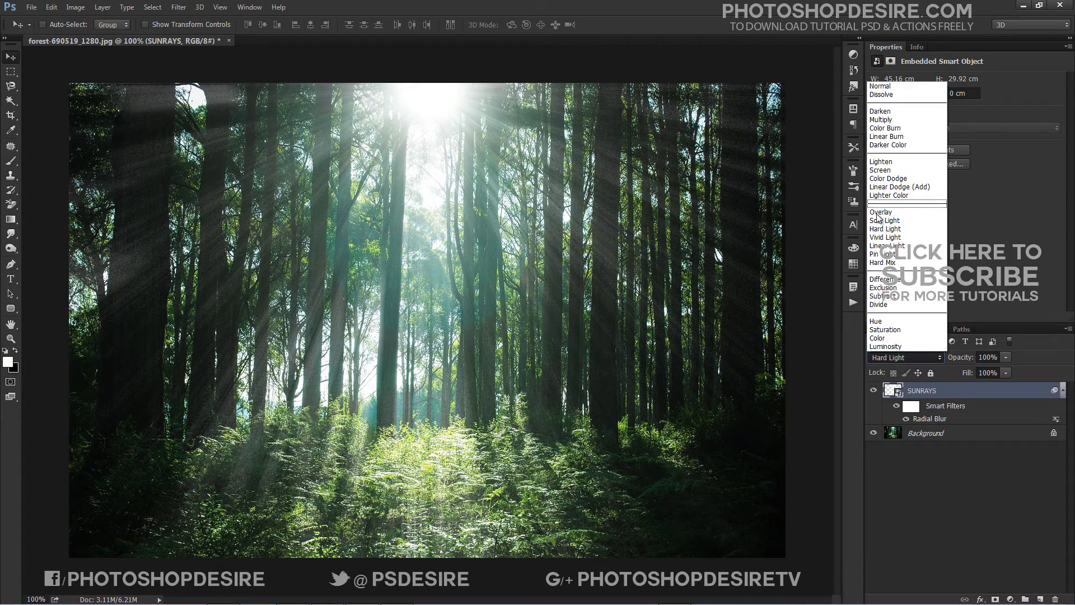
{"action": "left_click", "coordinate": [878, 212]}
Step: Set SUNRAYS to Color Dodge blending and open its Layer Style settings
{"action": "left_click", "coordinate": [900, 358]}
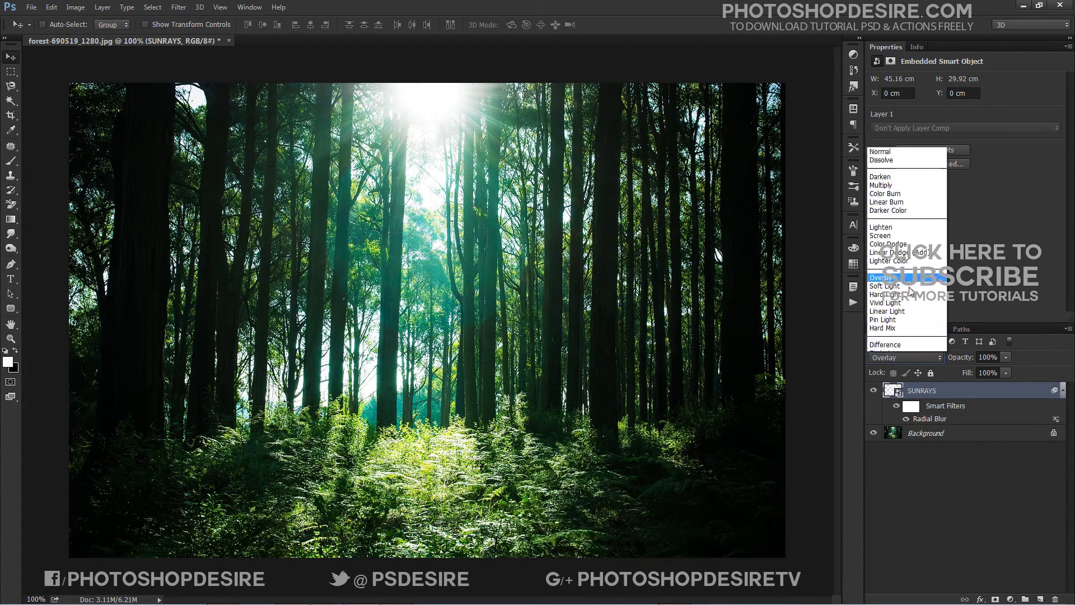
{"action": "left_click", "coordinate": [891, 179]}
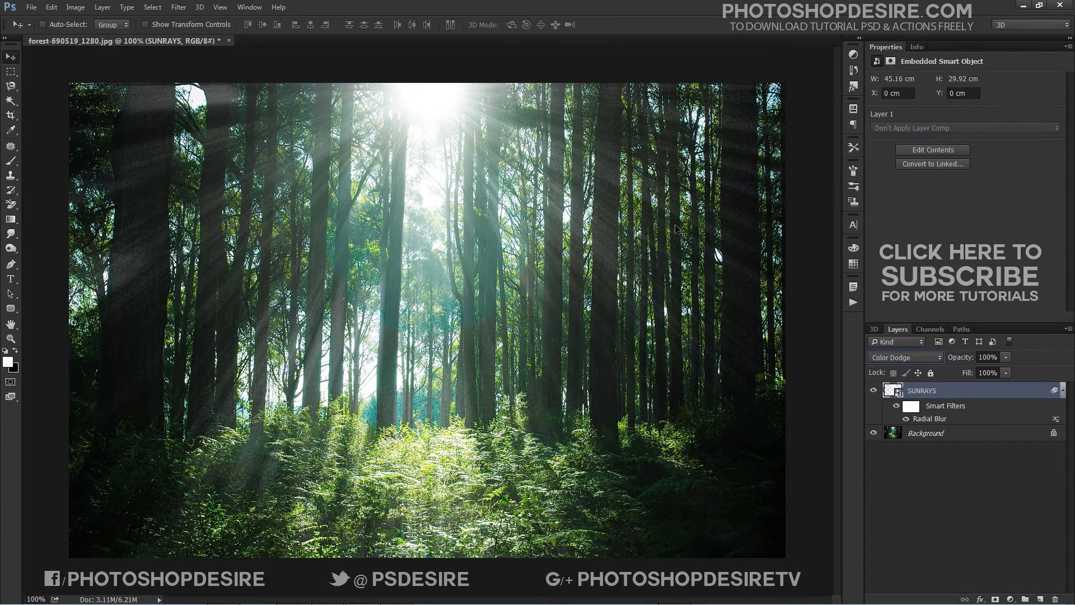
{"action": "left_click", "coordinate": [874, 390]}
{"action": "double_click", "coordinate": [910, 389]}
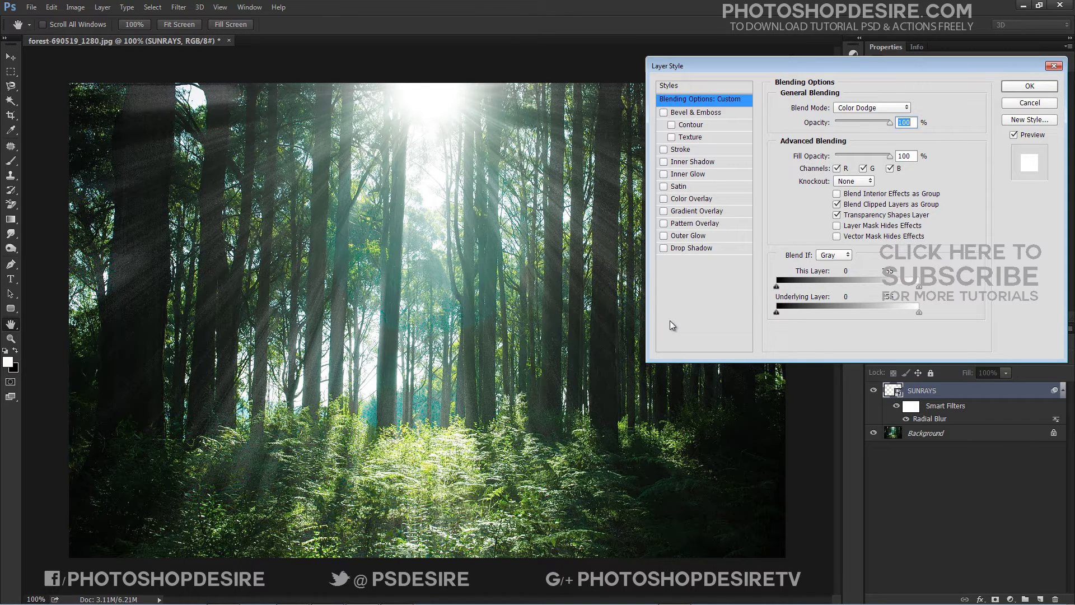
Step: Enable Outer Glow on SUNRAYS with a dark gold glow colour
{"action": "left_click", "coordinate": [690, 236]}
{"action": "left_click", "coordinate": [807, 153]}
{"action": "type", "text": "ffffff"}
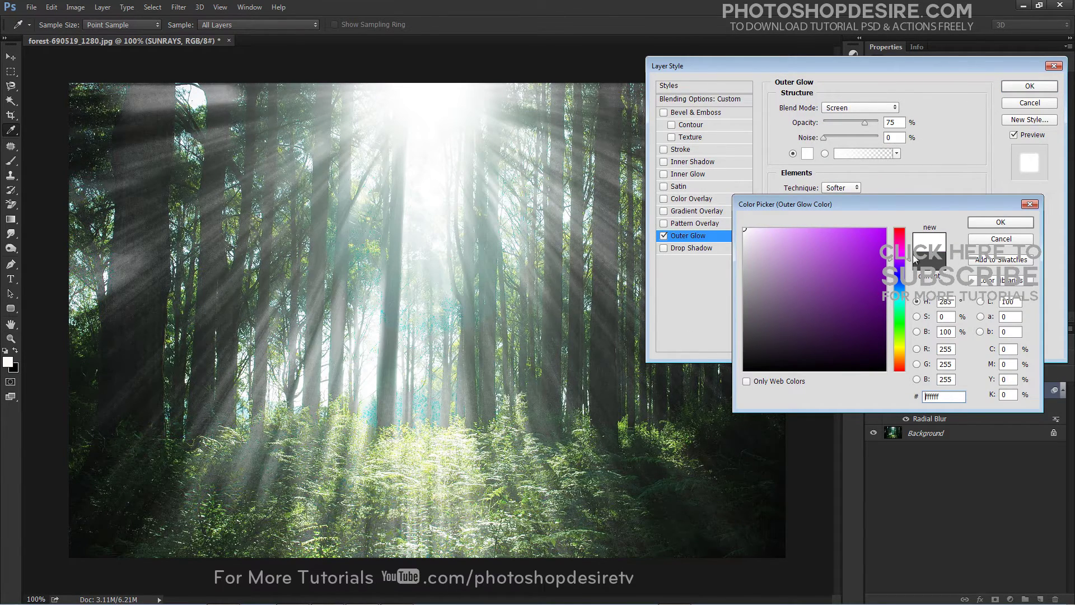
{"action": "left_click", "coordinate": [901, 352]}
{"action": "left_click", "coordinate": [836, 264]}
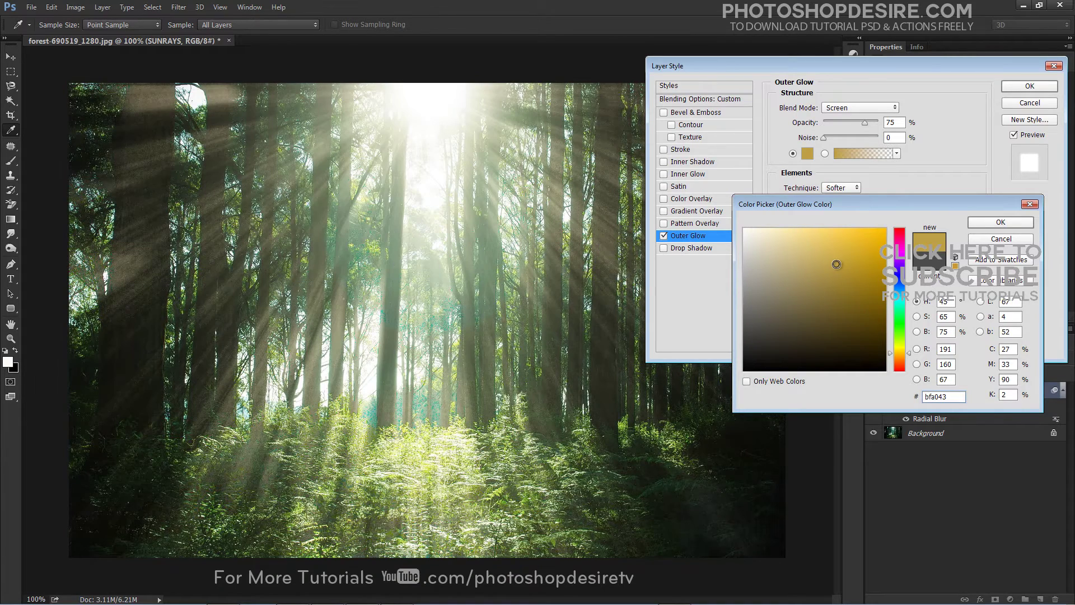
{"action": "left_click", "coordinate": [880, 295]}
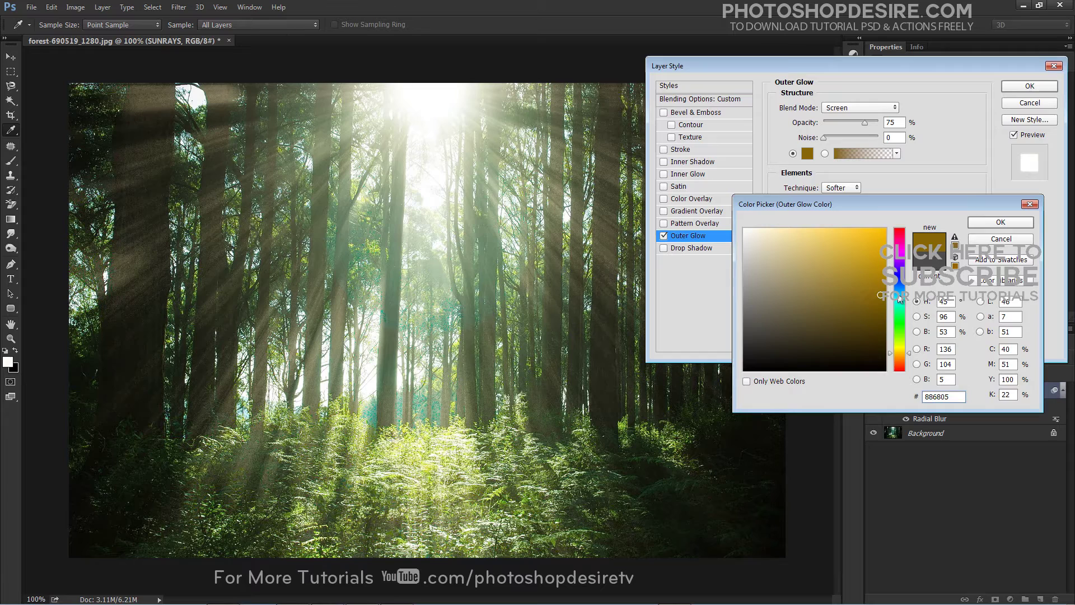
{"action": "left_click", "coordinate": [1000, 221]}
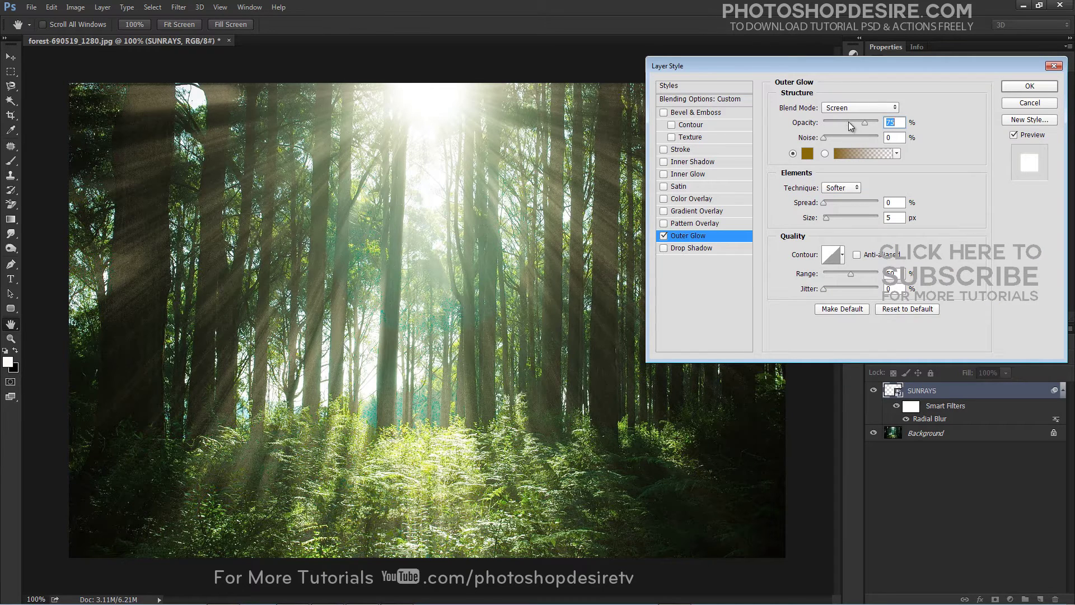
Step: Set the glow to Opacity 52%, Spread 2 and Size 2, and apply it
{"action": "left_click", "coordinate": [849, 122]}
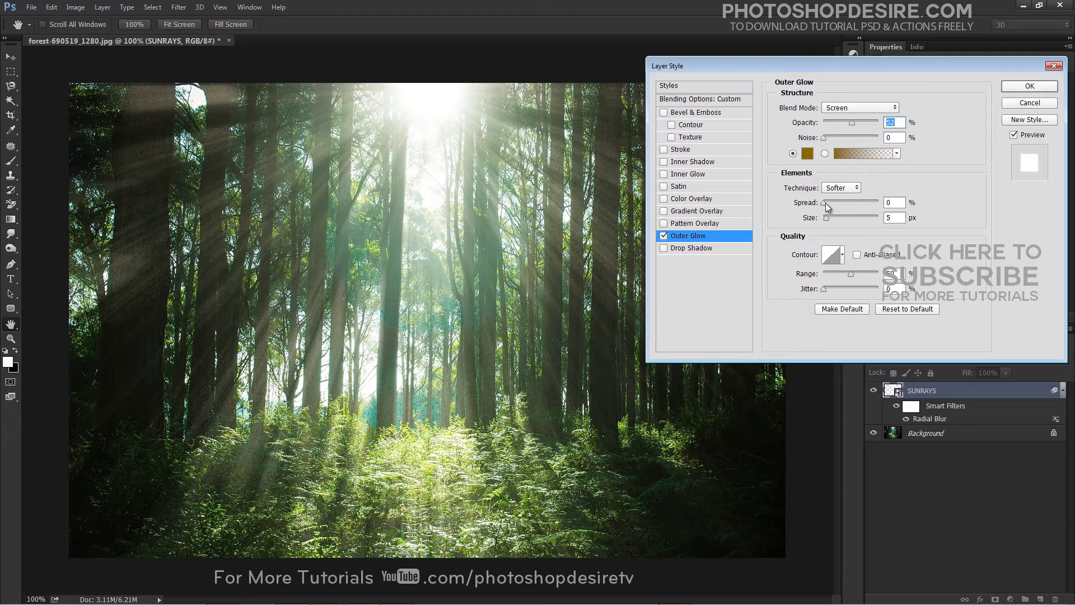
{"action": "left_click", "coordinate": [886, 203]}
{"action": "left_click", "coordinate": [891, 218]}
{"action": "type", "text": "2"}
{"action": "left_click", "coordinate": [1012, 83]}
{"action": "left_click", "coordinate": [874, 390]}
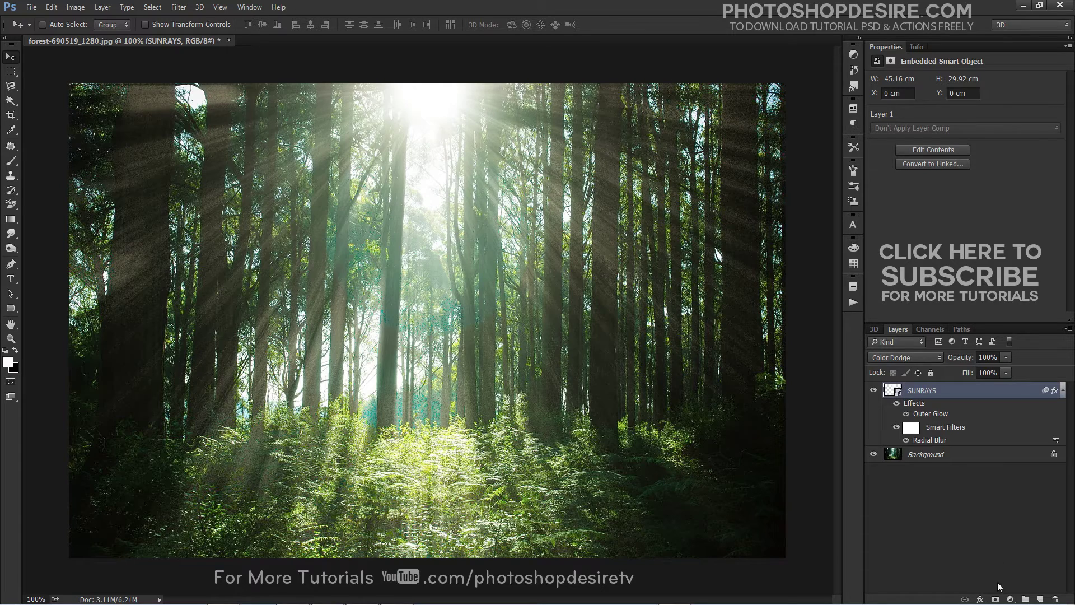
Step: Add a Levels adjustment with input levels 21, 1.00 and 241
{"action": "left_click", "coordinate": [1009, 599]}
{"action": "left_click", "coordinate": [1017, 436]}
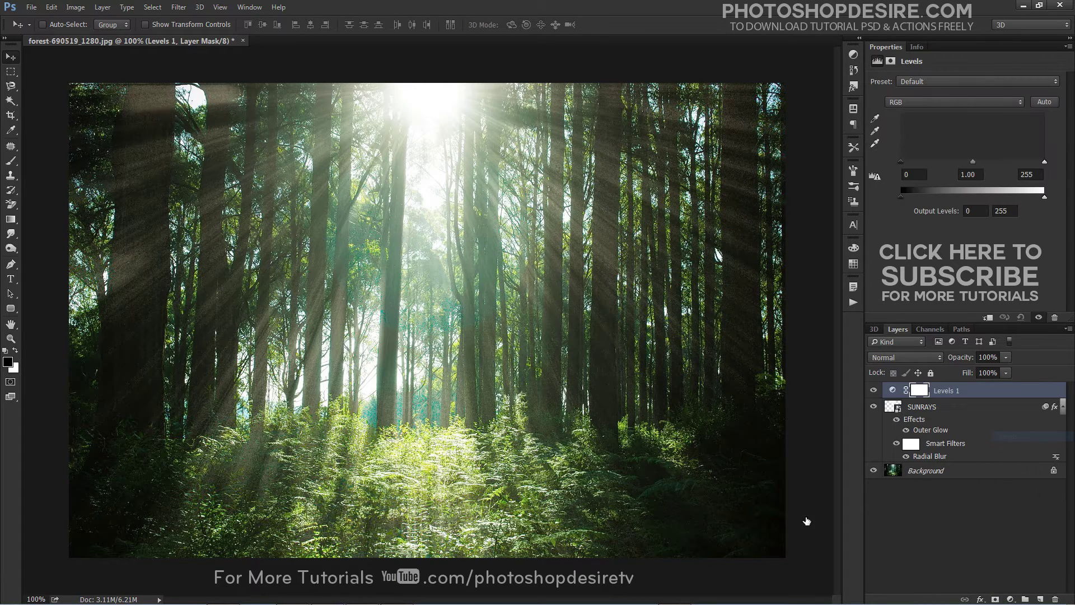
{"action": "left_click_drag", "start_coordinate": [897, 164], "coordinate": [913, 164]}
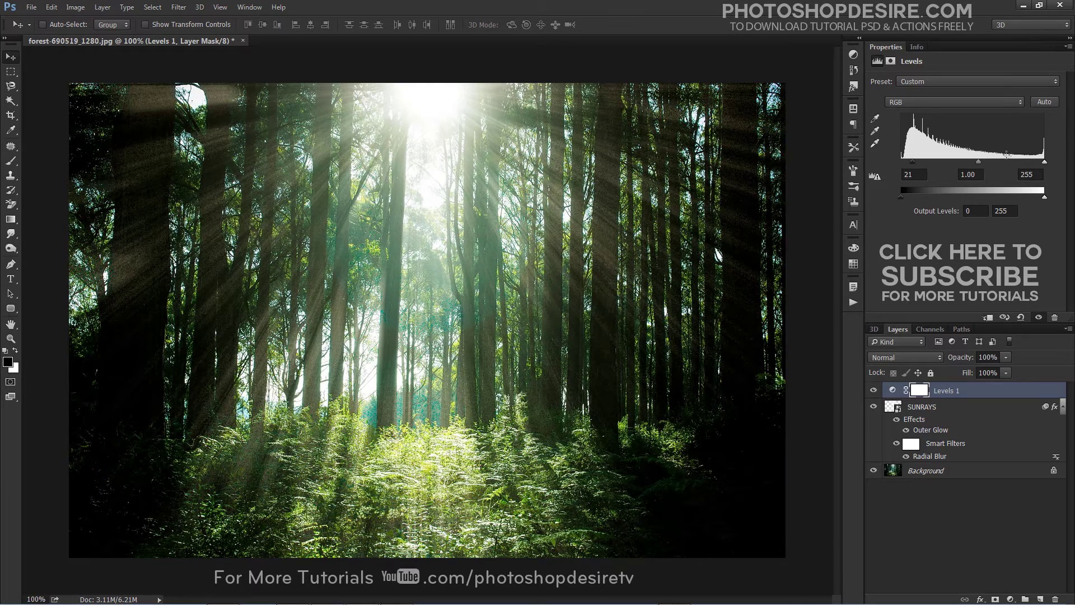
{"action": "left_click_drag", "start_coordinate": [980, 163], "coordinate": [971, 163]}
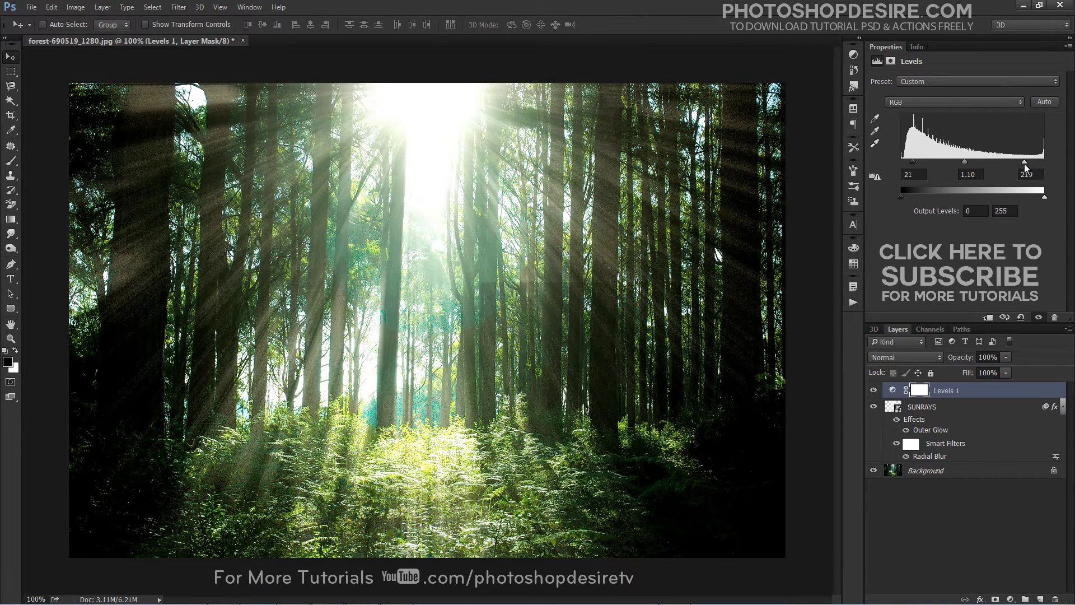
{"action": "left_click_drag", "start_coordinate": [1046, 171], "coordinate": [1033, 181]}
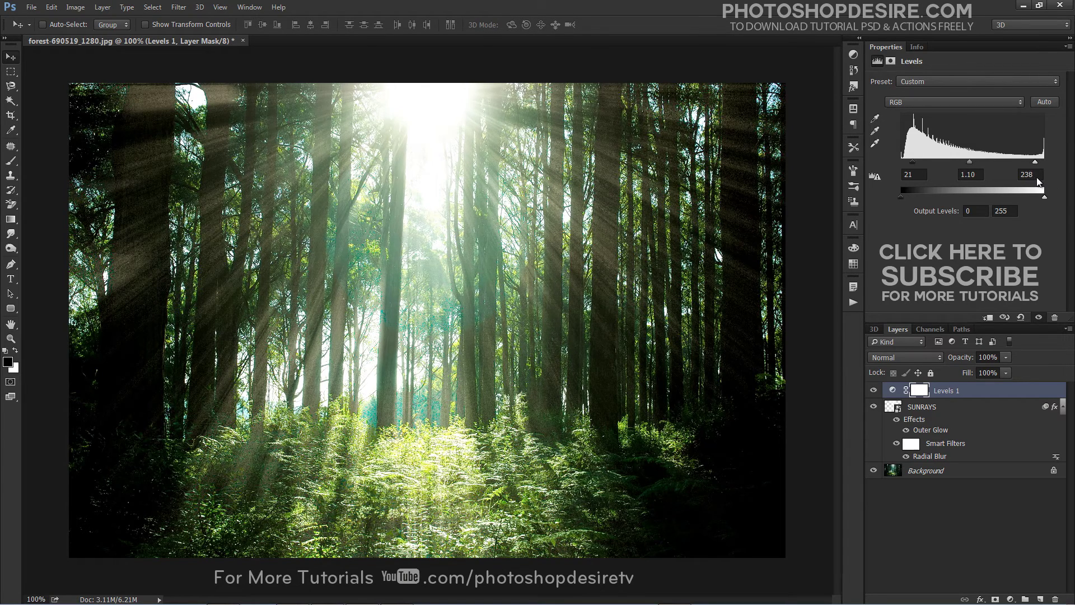
{"action": "key", "text": "Up"}
{"action": "key", "text": "Up"}
{"action": "key", "text": "Up"}
{"action": "left_click_drag", "start_coordinate": [974, 158], "coordinate": [975, 162]}
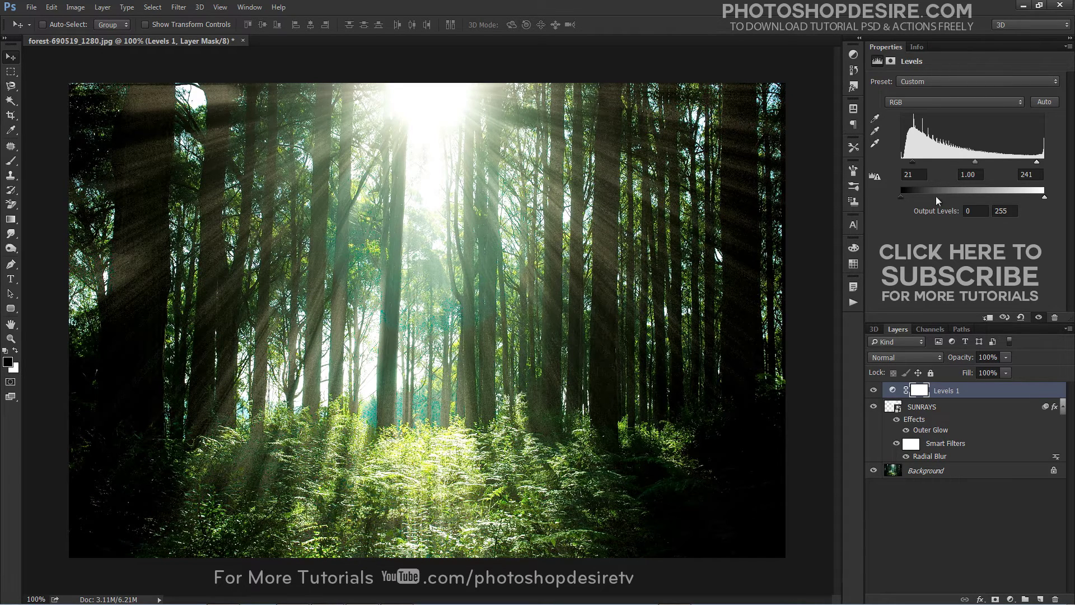
Step: Add a Gaussian Blur smart filter of about 0.6 radius to SUNRAYS
{"action": "left_click", "coordinate": [936, 518]}
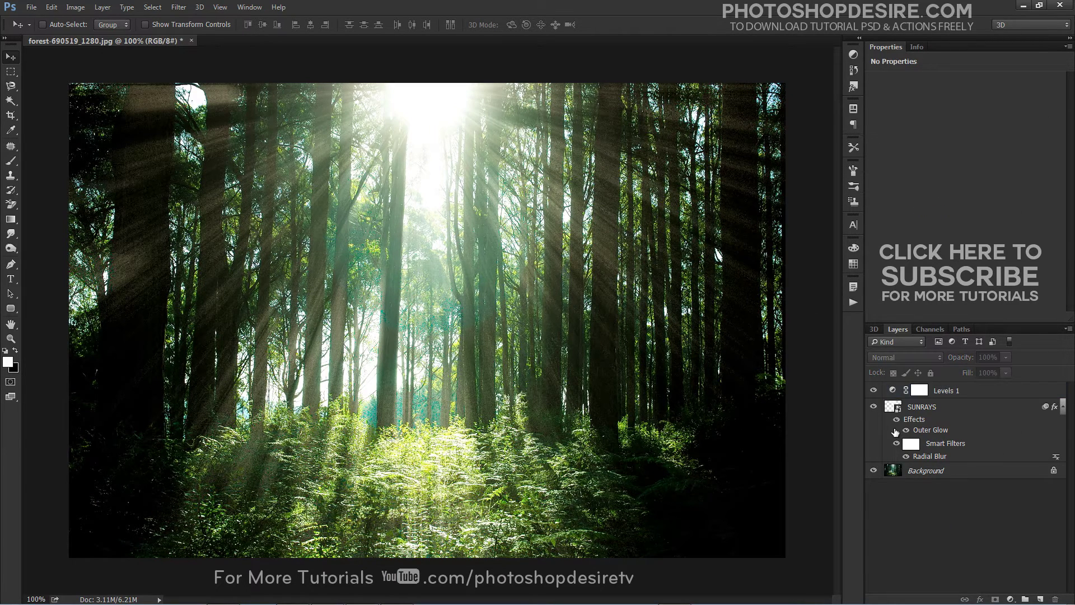
{"action": "left_click", "coordinate": [874, 407]}
{"action": "left_click", "coordinate": [915, 408]}
{"action": "left_click", "coordinate": [179, 7]}
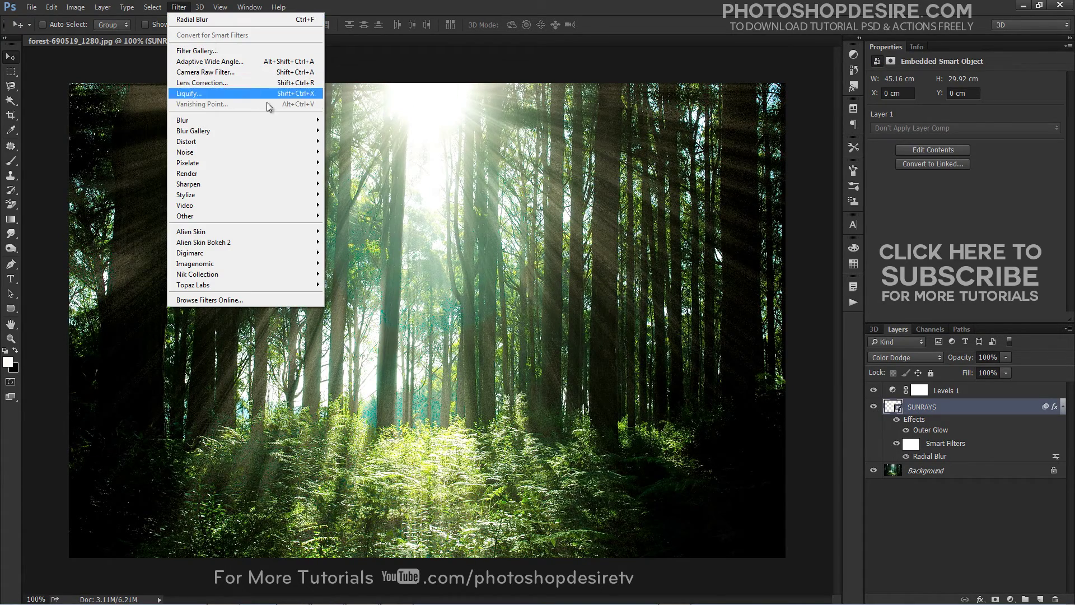
{"action": "mouse_move", "coordinate": [244, 120]}
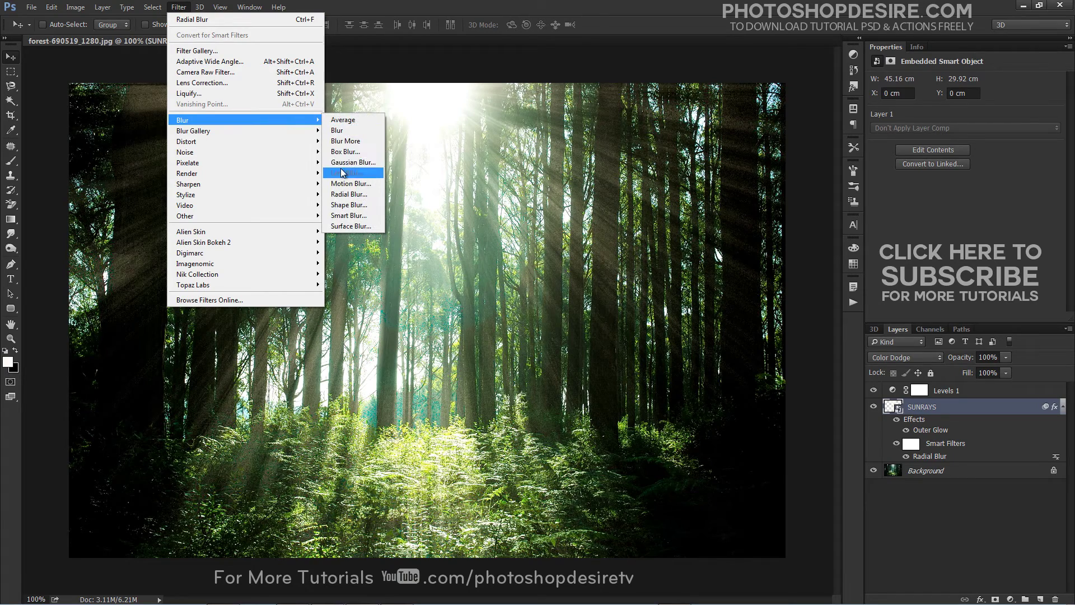
{"action": "left_click", "coordinate": [346, 162]}
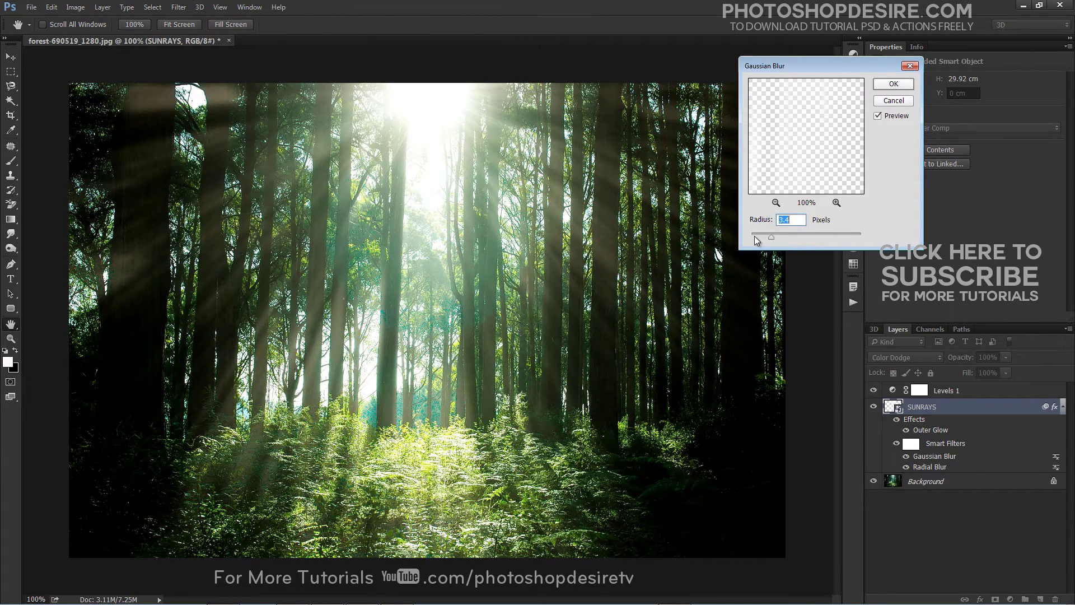
{"action": "left_click", "coordinate": [755, 239]}
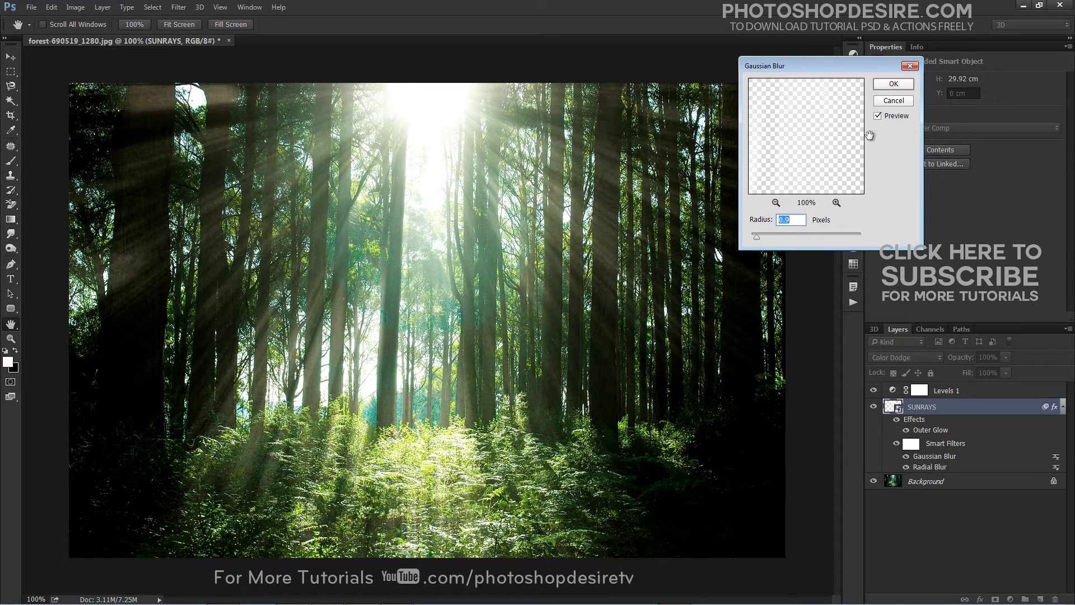
{"action": "left_click", "coordinate": [892, 84]}
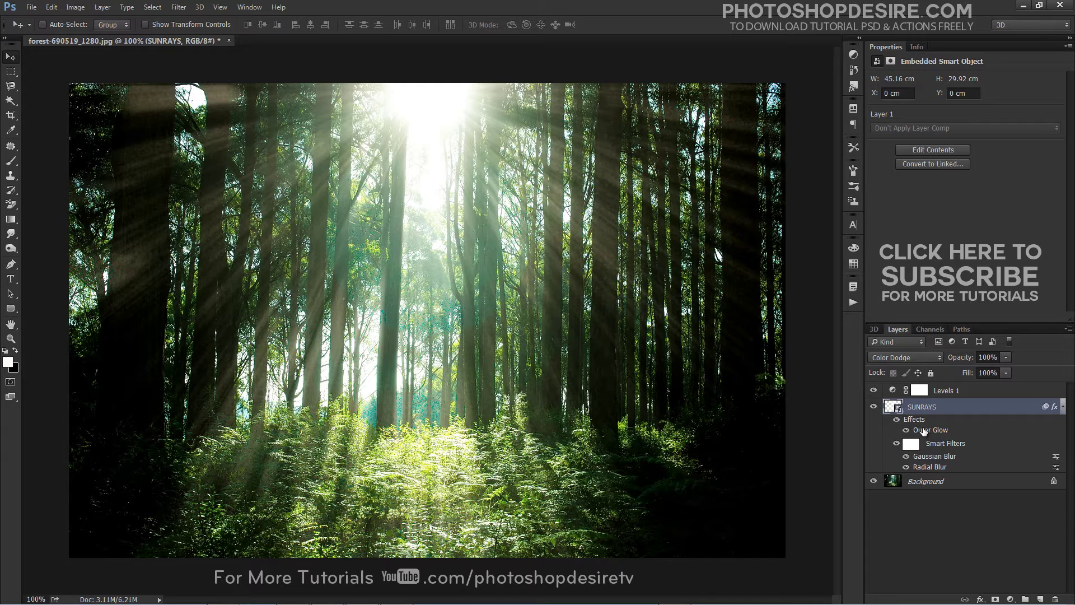
Step: Lower the SUNRAYS Outer Glow opacity
{"action": "double_click", "coordinate": [923, 432]}
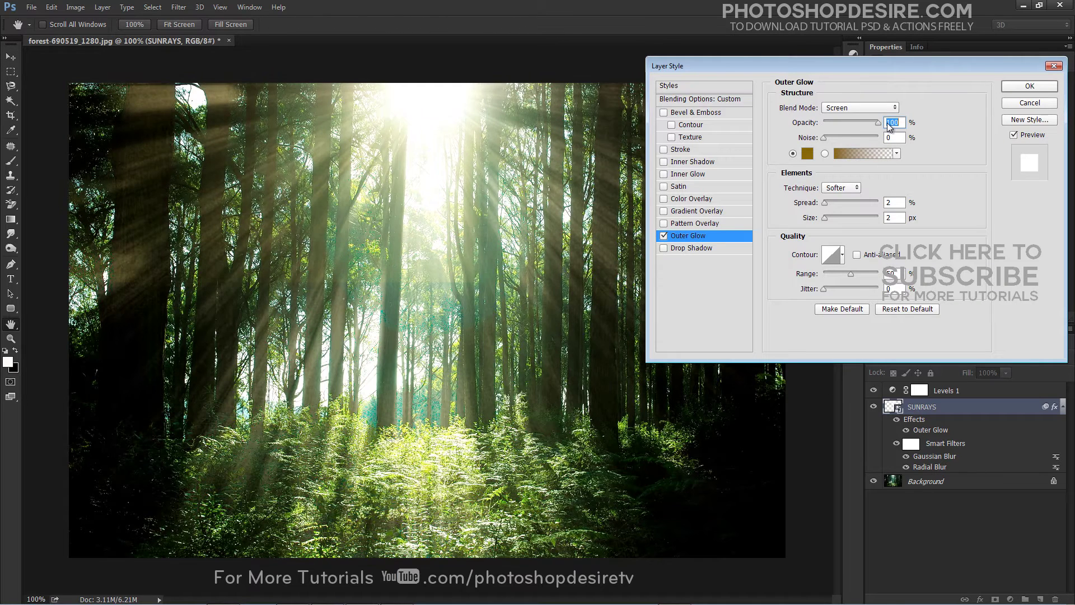
{"action": "left_click_drag", "start_coordinate": [879, 123], "coordinate": [873, 127]}
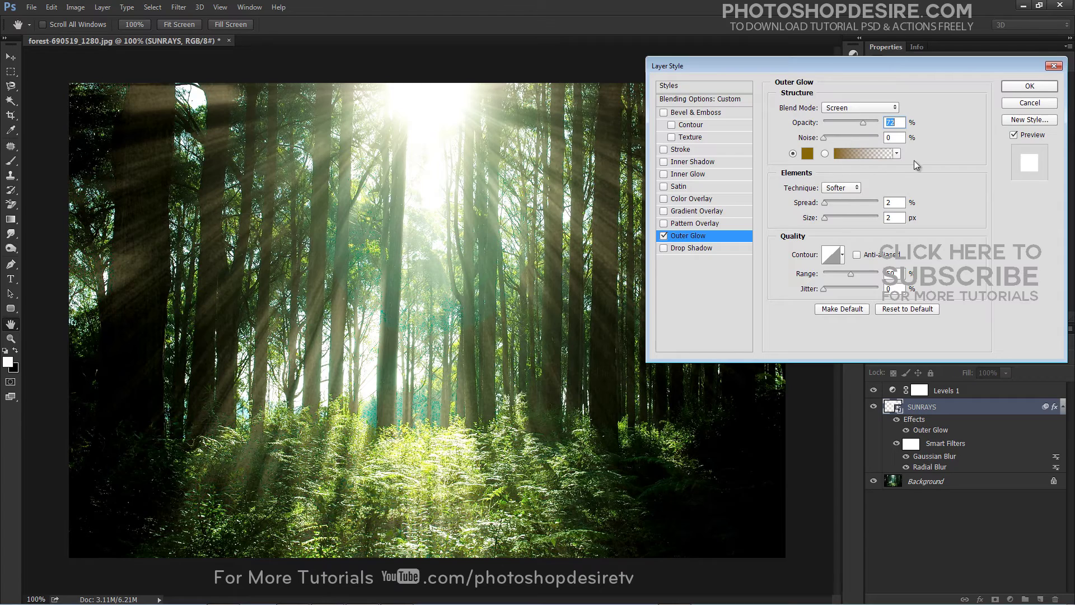
{"action": "left_click", "coordinate": [1012, 88]}
{"action": "left_click", "coordinate": [915, 505]}
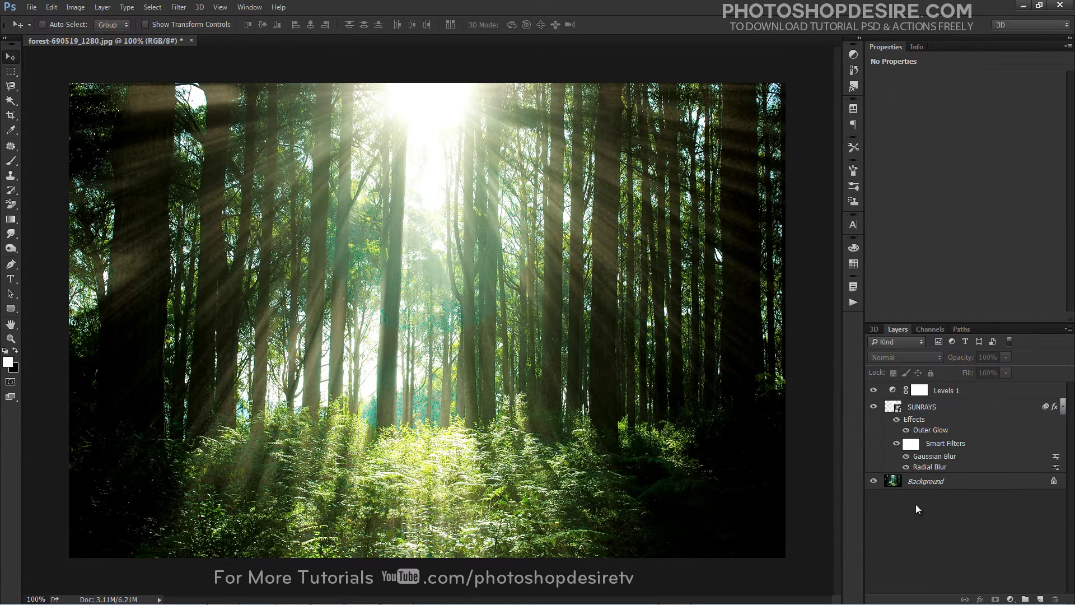
{"action": "left_click", "coordinate": [874, 390]}
{"action": "left_click", "coordinate": [873, 484], "text": "alt"}
{"action": "left_click", "coordinate": [873, 484], "text": "alt"}
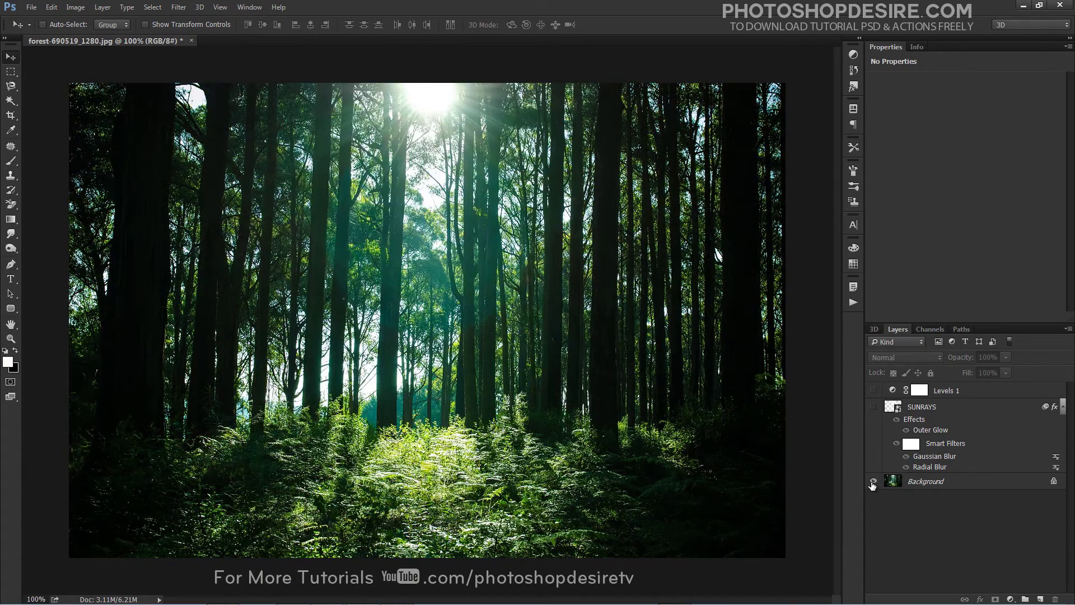
{"action": "left_click", "coordinate": [873, 484], "text": "alt"}
{"action": "left_click", "coordinate": [873, 484], "text": "alt"}
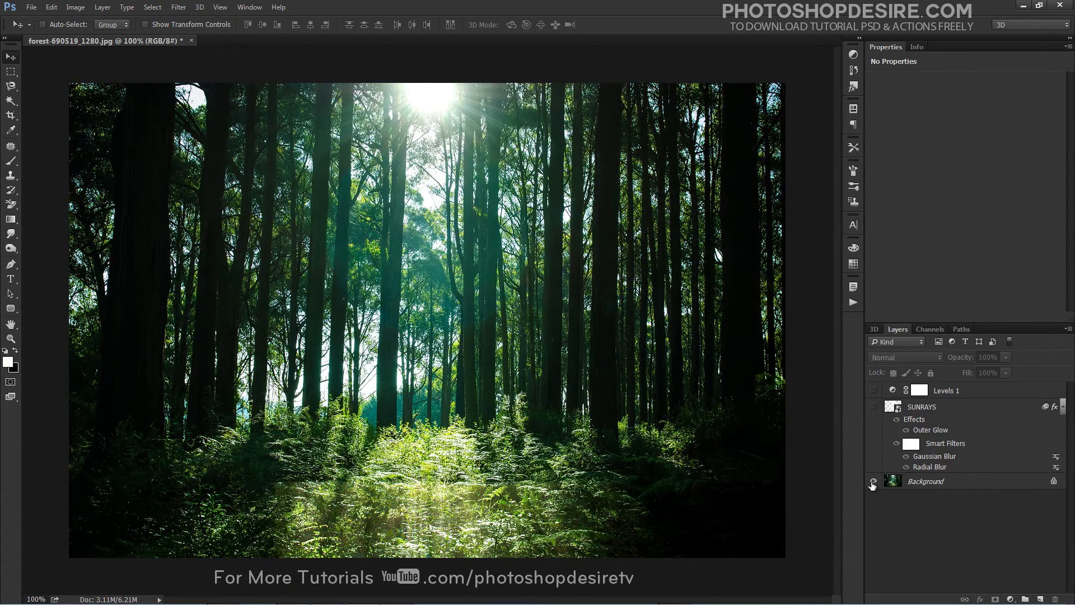
{"action": "left_click", "coordinate": [872, 484], "text": "alt"}
{"action": "left_click", "coordinate": [873, 485], "text": "alt"}
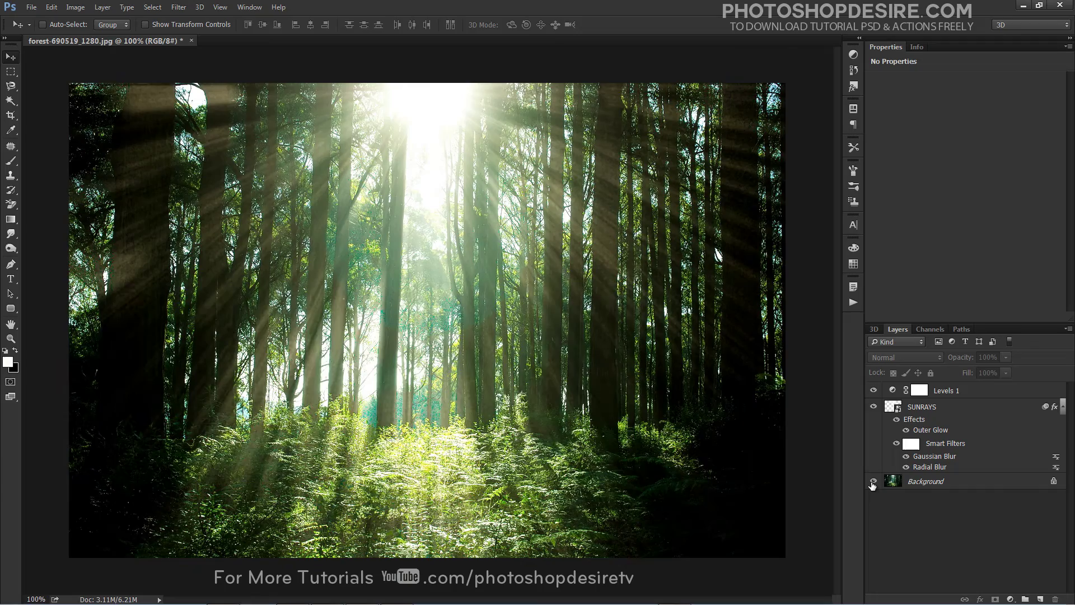
{"action": "left_click", "coordinate": [873, 483], "text": "alt"}
{"action": "left_click", "coordinate": [873, 484], "text": "alt"}
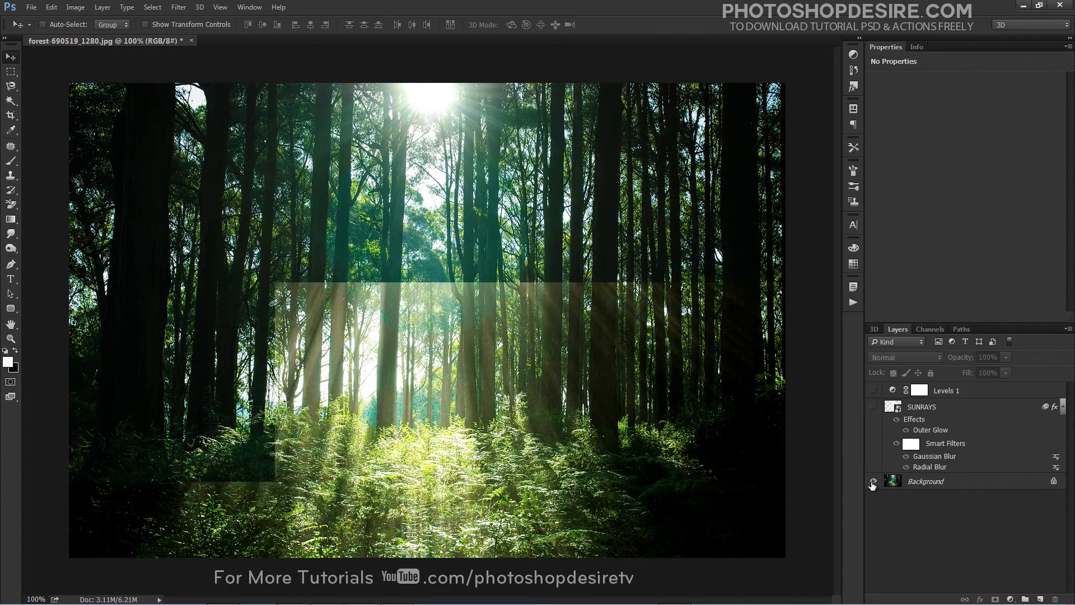
{"action": "left_click", "coordinate": [873, 484], "text": "alt"}
{"action": "left_click", "coordinate": [873, 484], "text": "alt"}
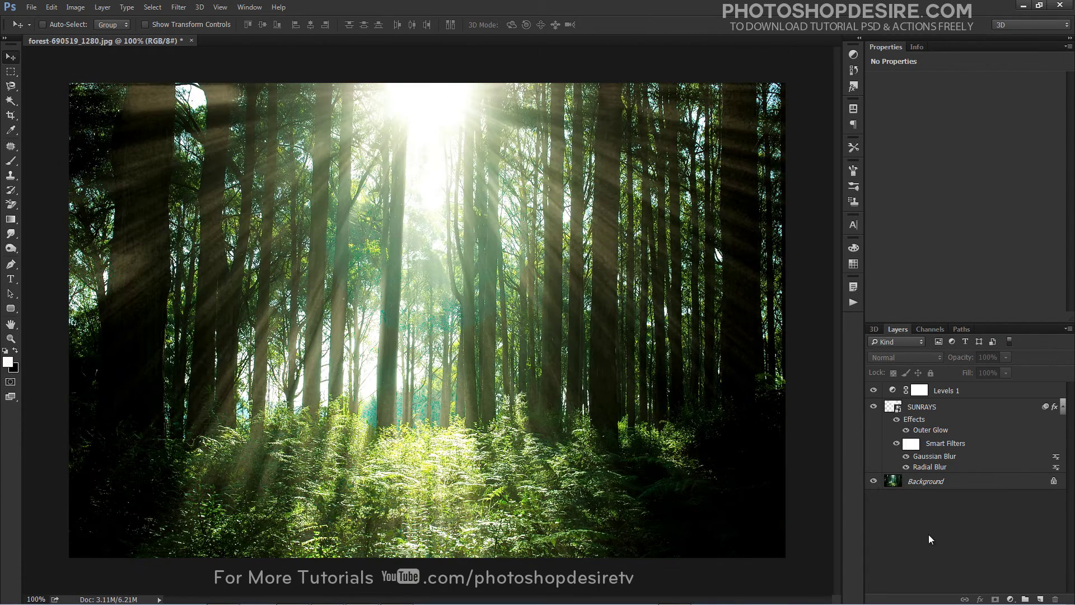